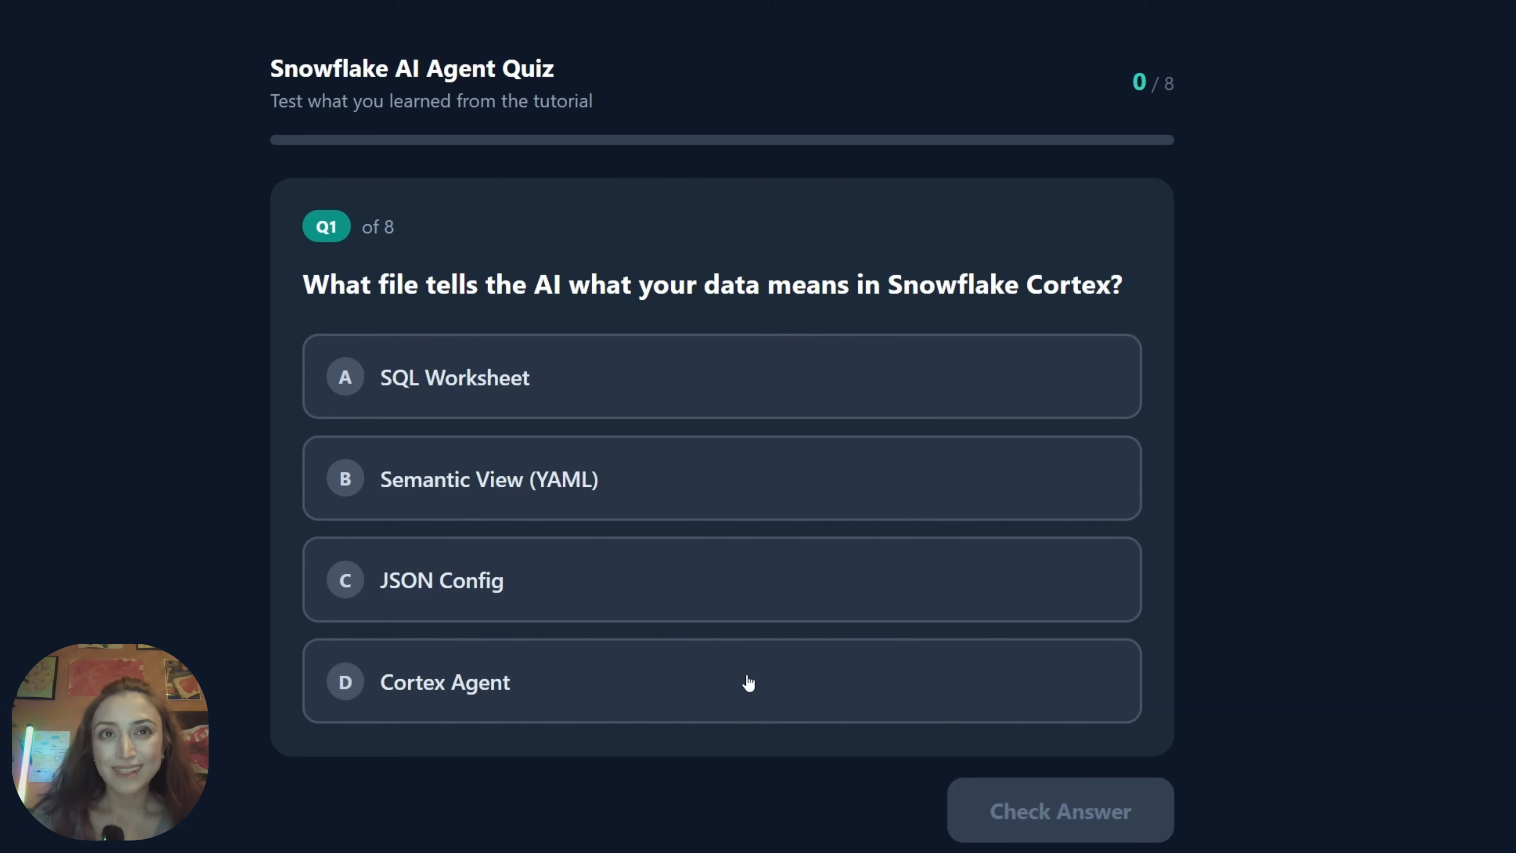
Answer the first quiz question with Semantic View (YAML) and check the answer
left_click(664, 487)
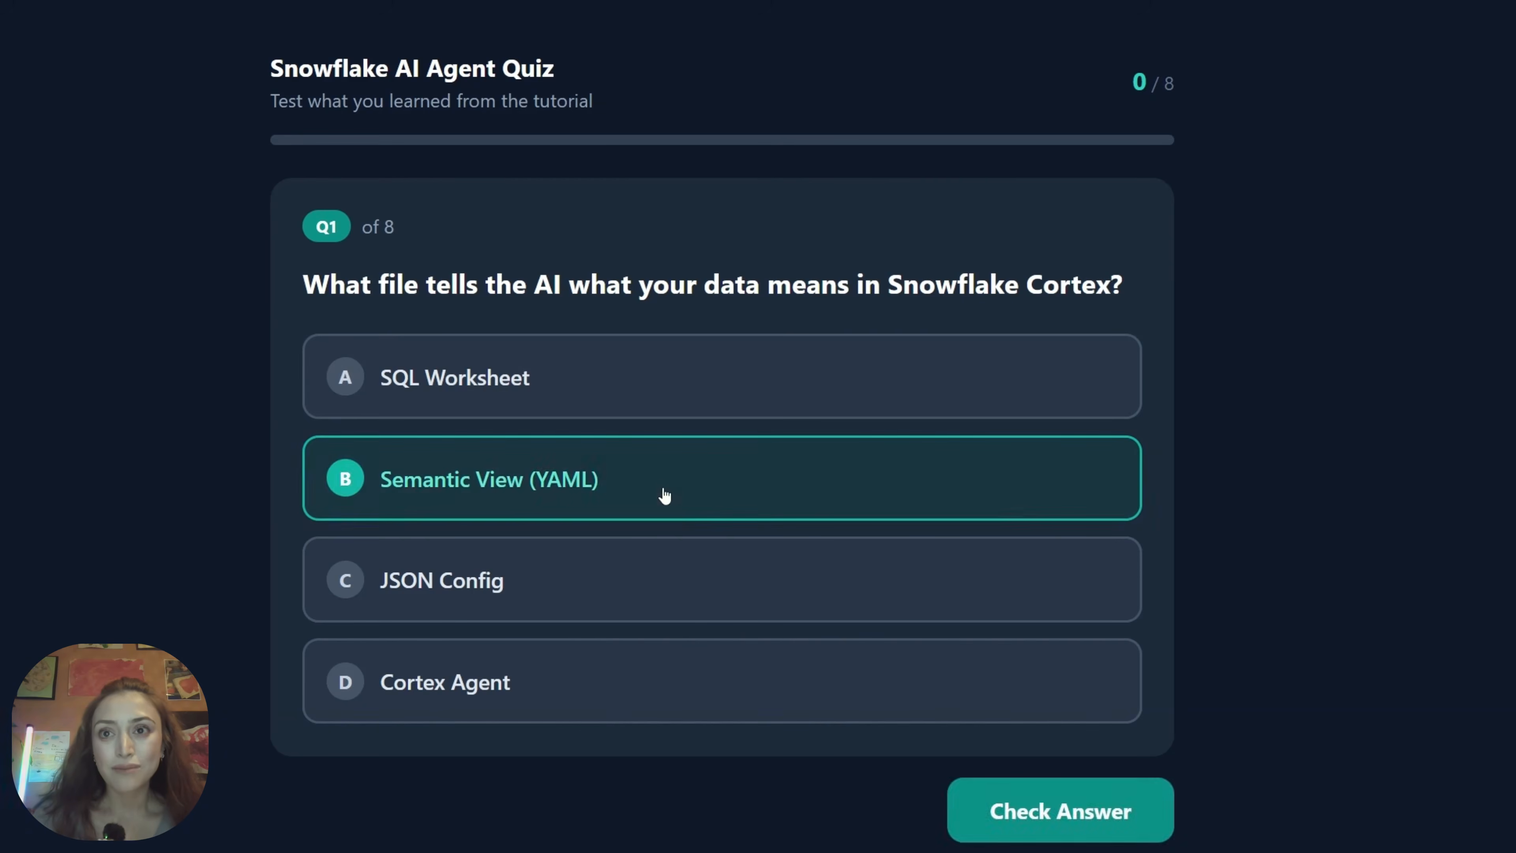
left_click(1015, 819)
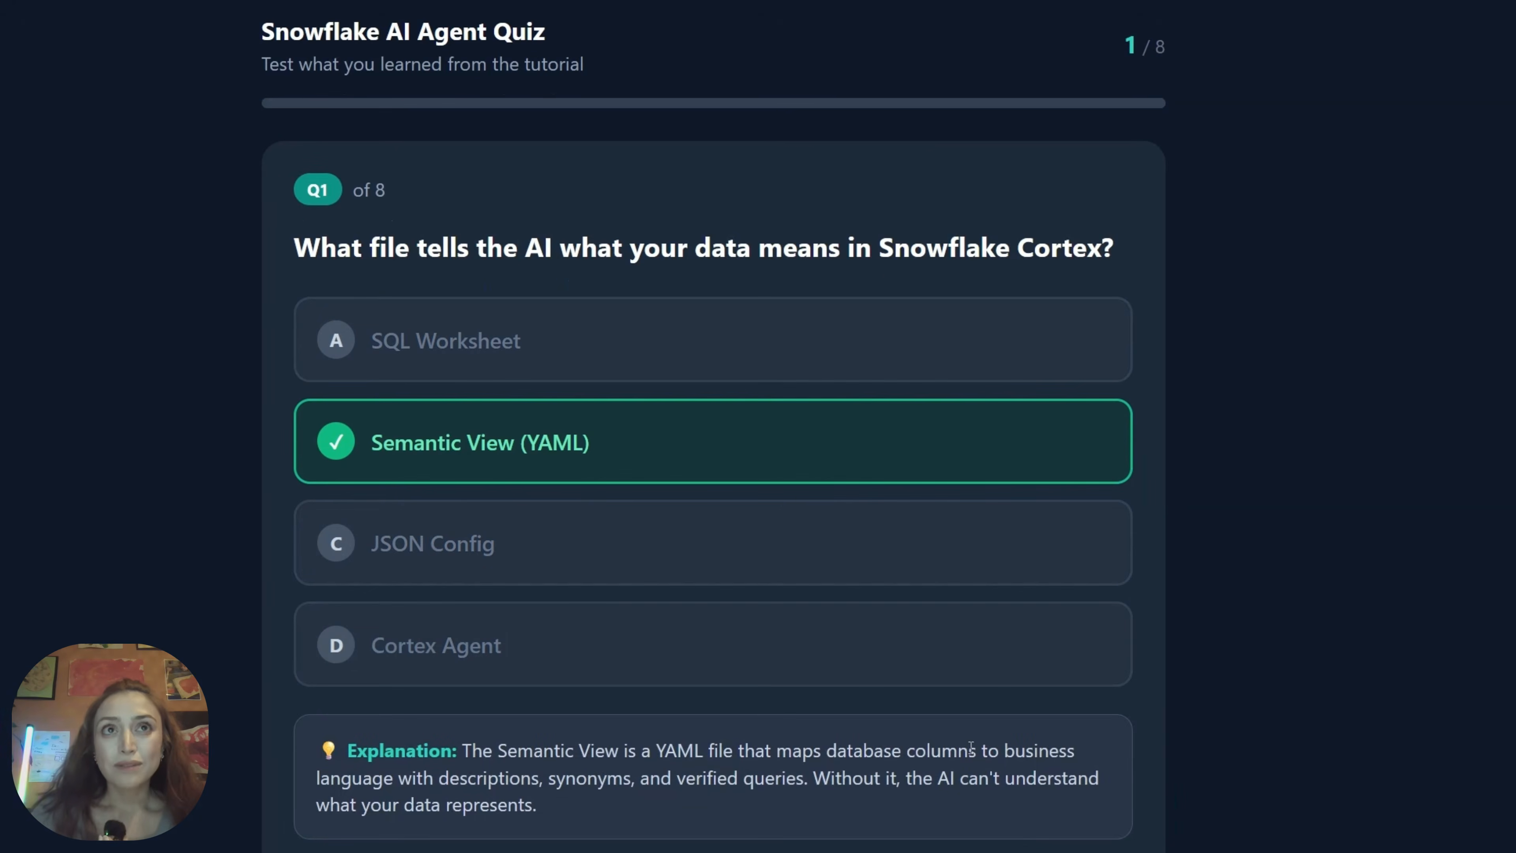
Advance to the second quiz question and choose Cortex Analyst
scroll(971, 746, "down", 1)
left_click(1013, 827)
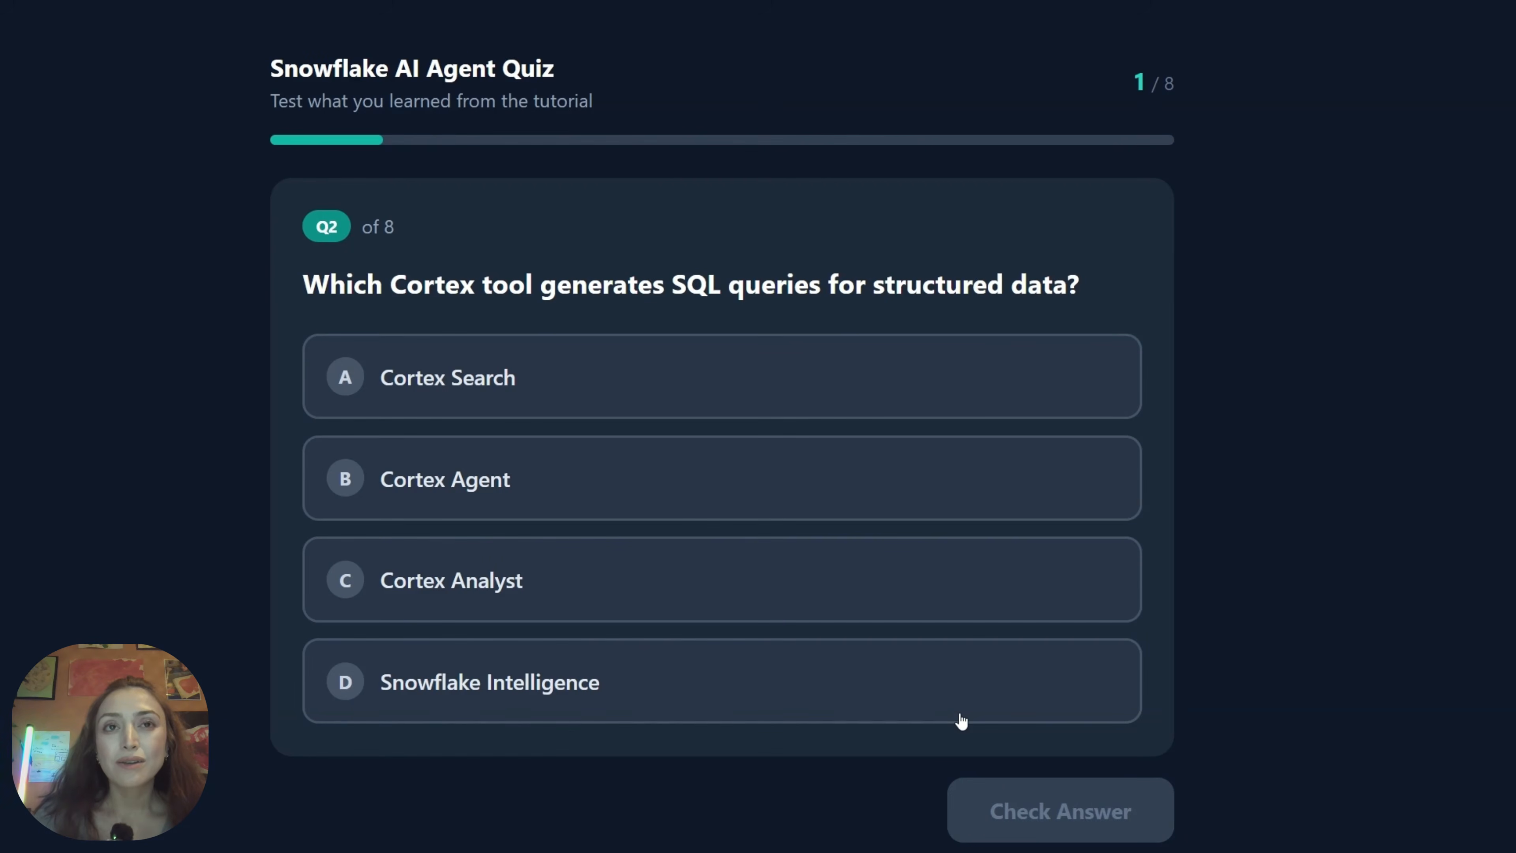
left_click(766, 599)
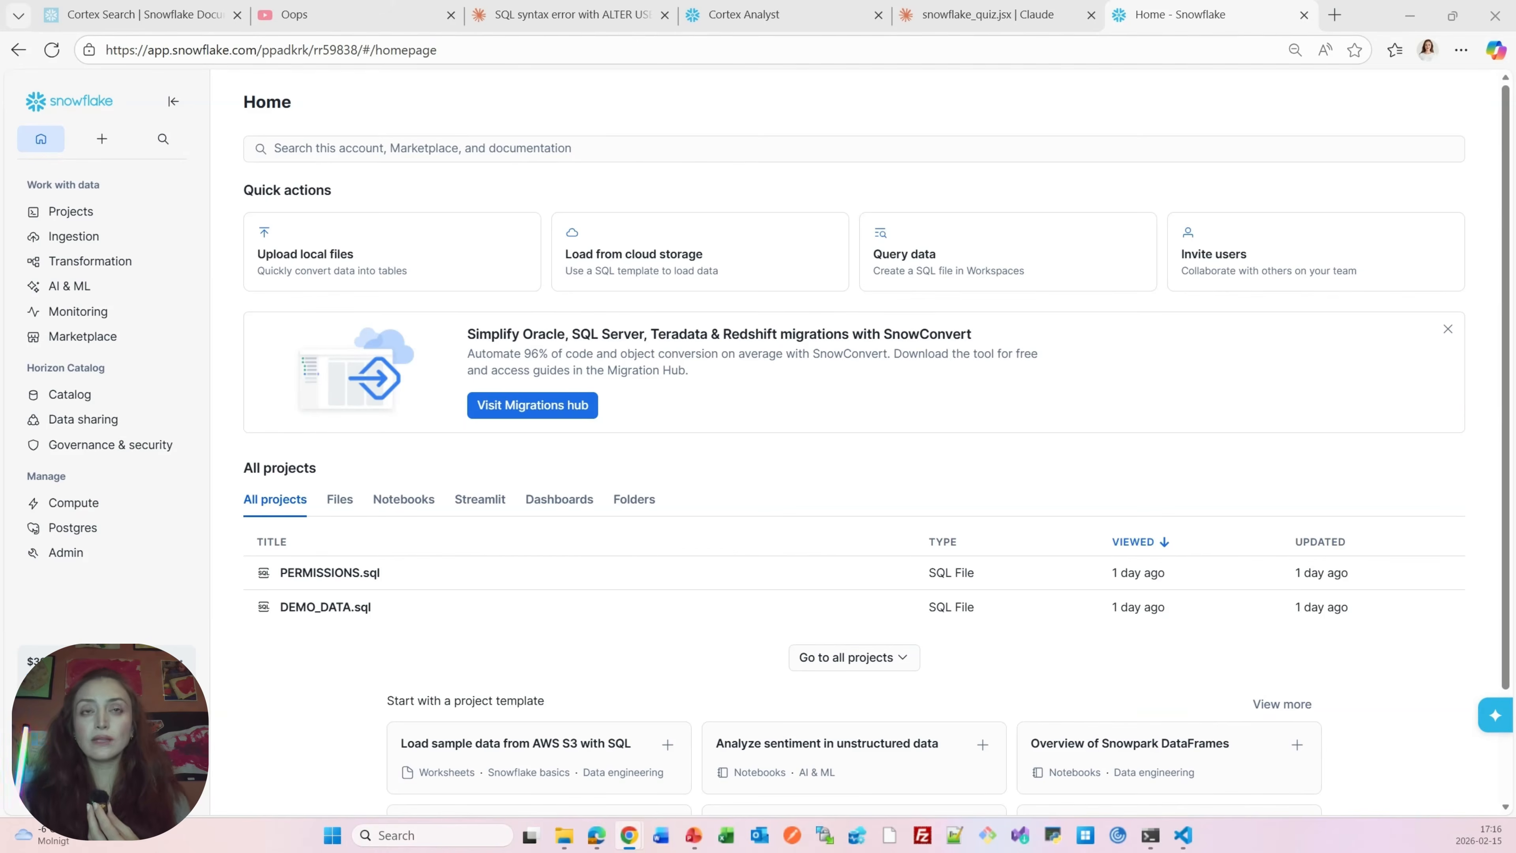
Open the AI Studio and launch Cortex Analyst
mouse_move(87, 292)
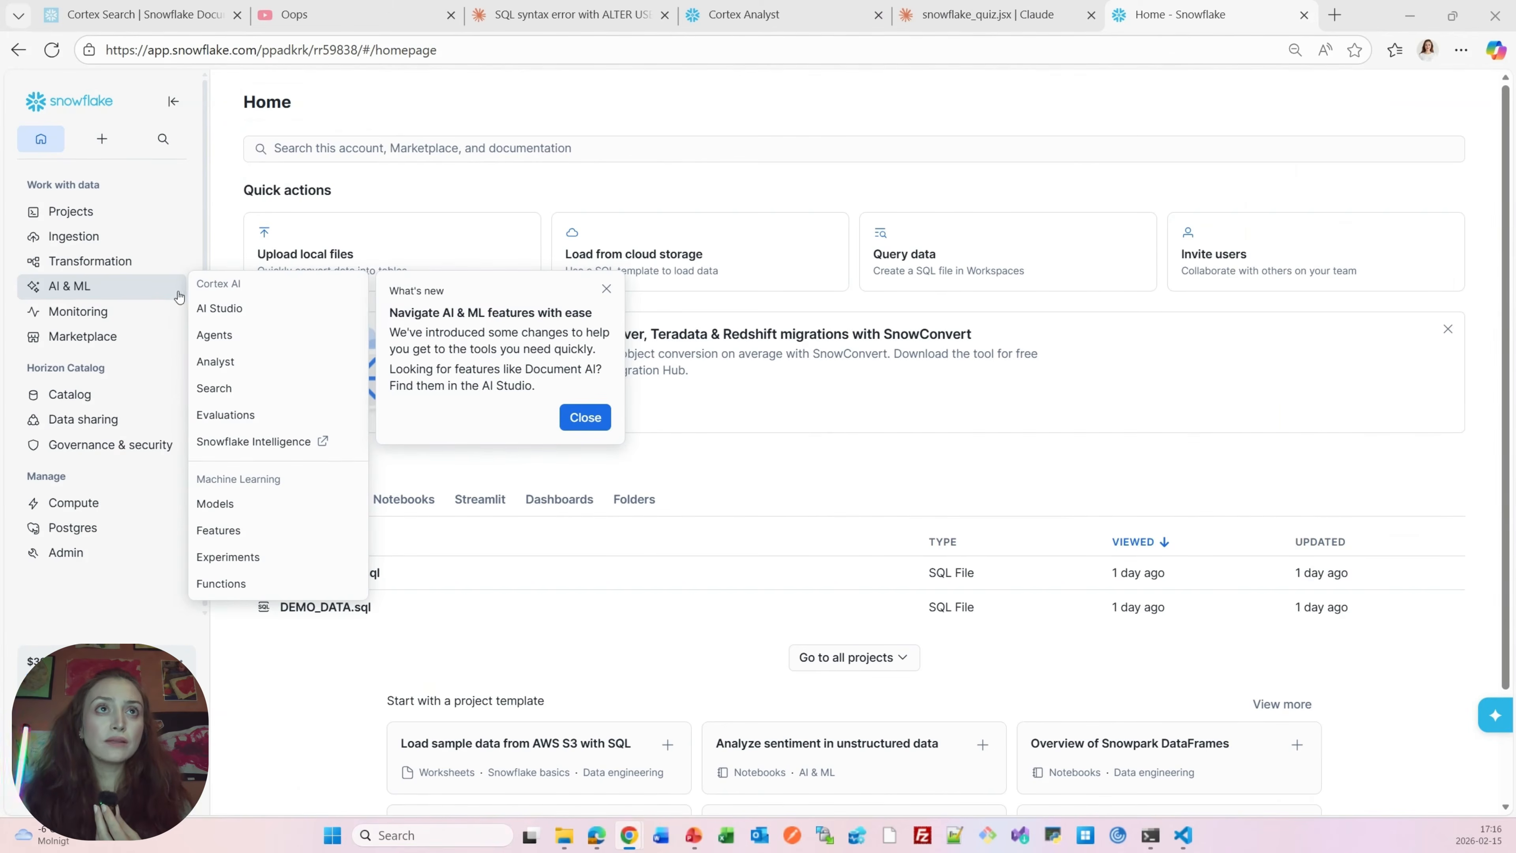
left_click(236, 318)
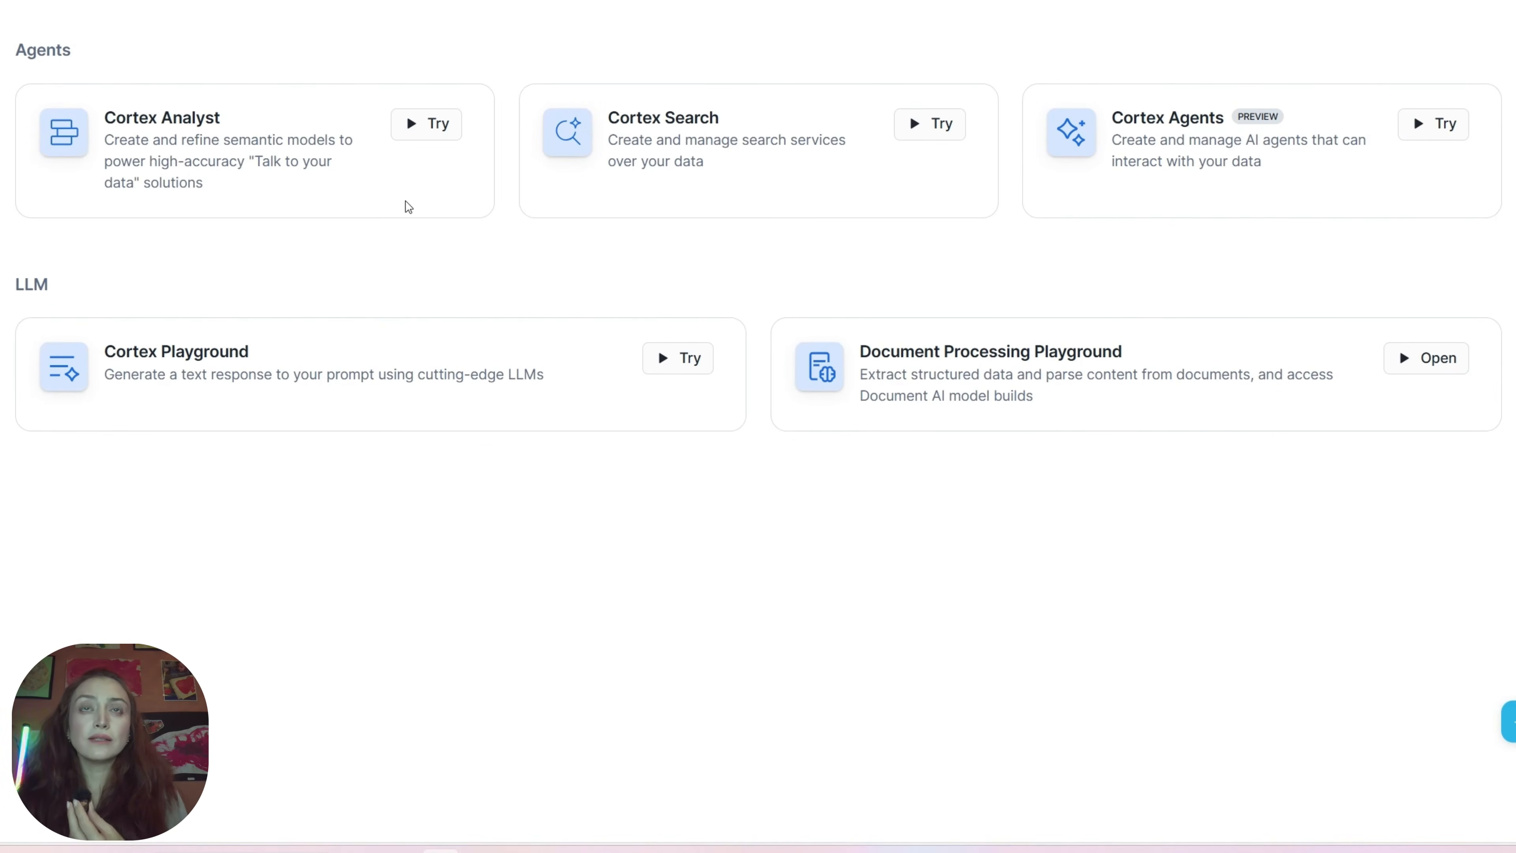
left_click(419, 138)
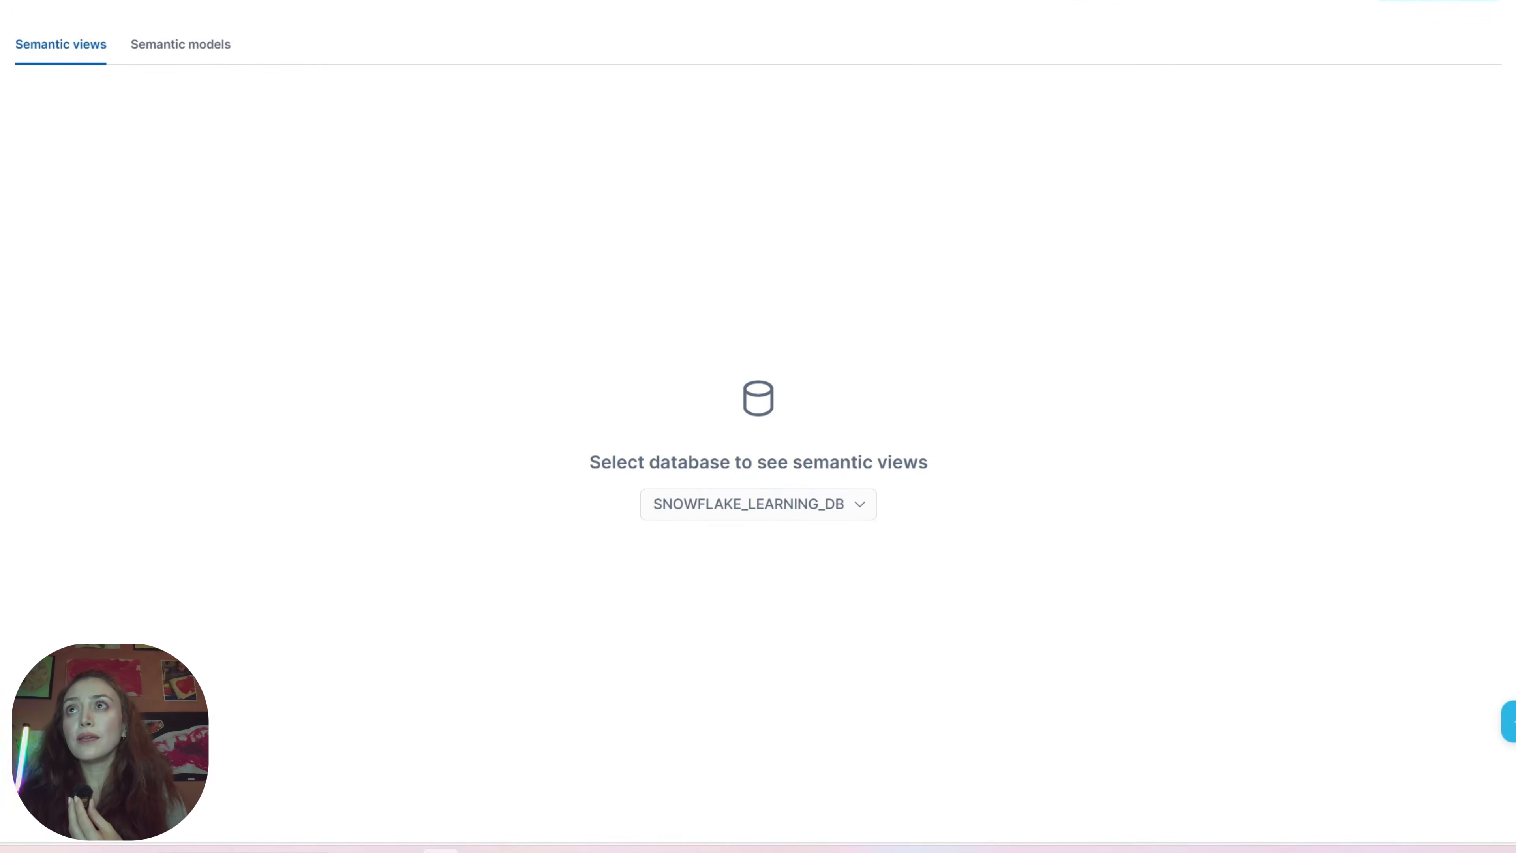
Start a new semantic view and set its storage location to COMPLIANCE_DEMO.FUND
left_click(1437, 0)
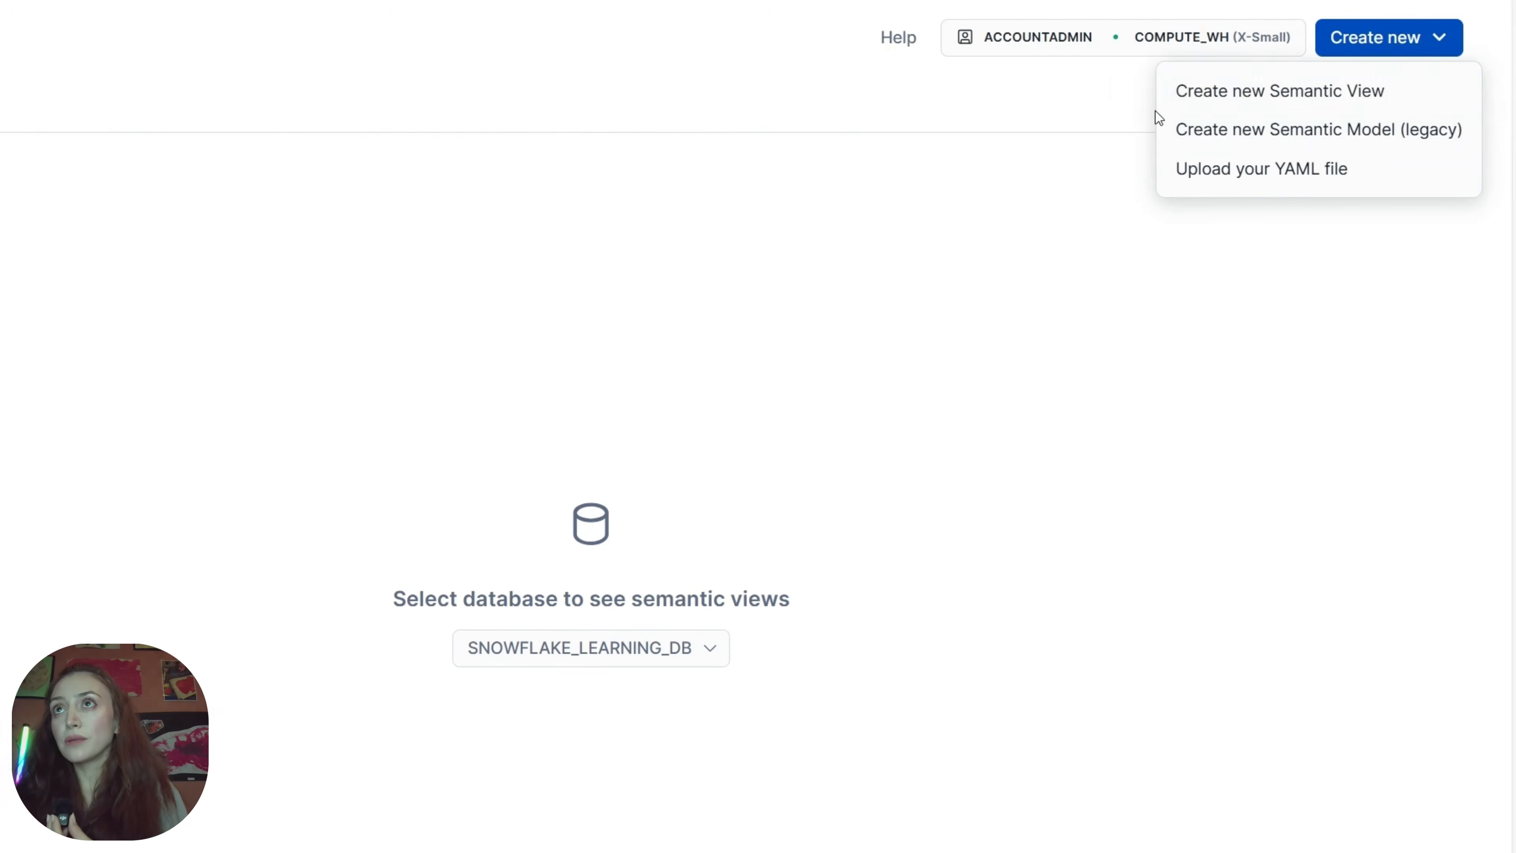
left_click(1206, 99)
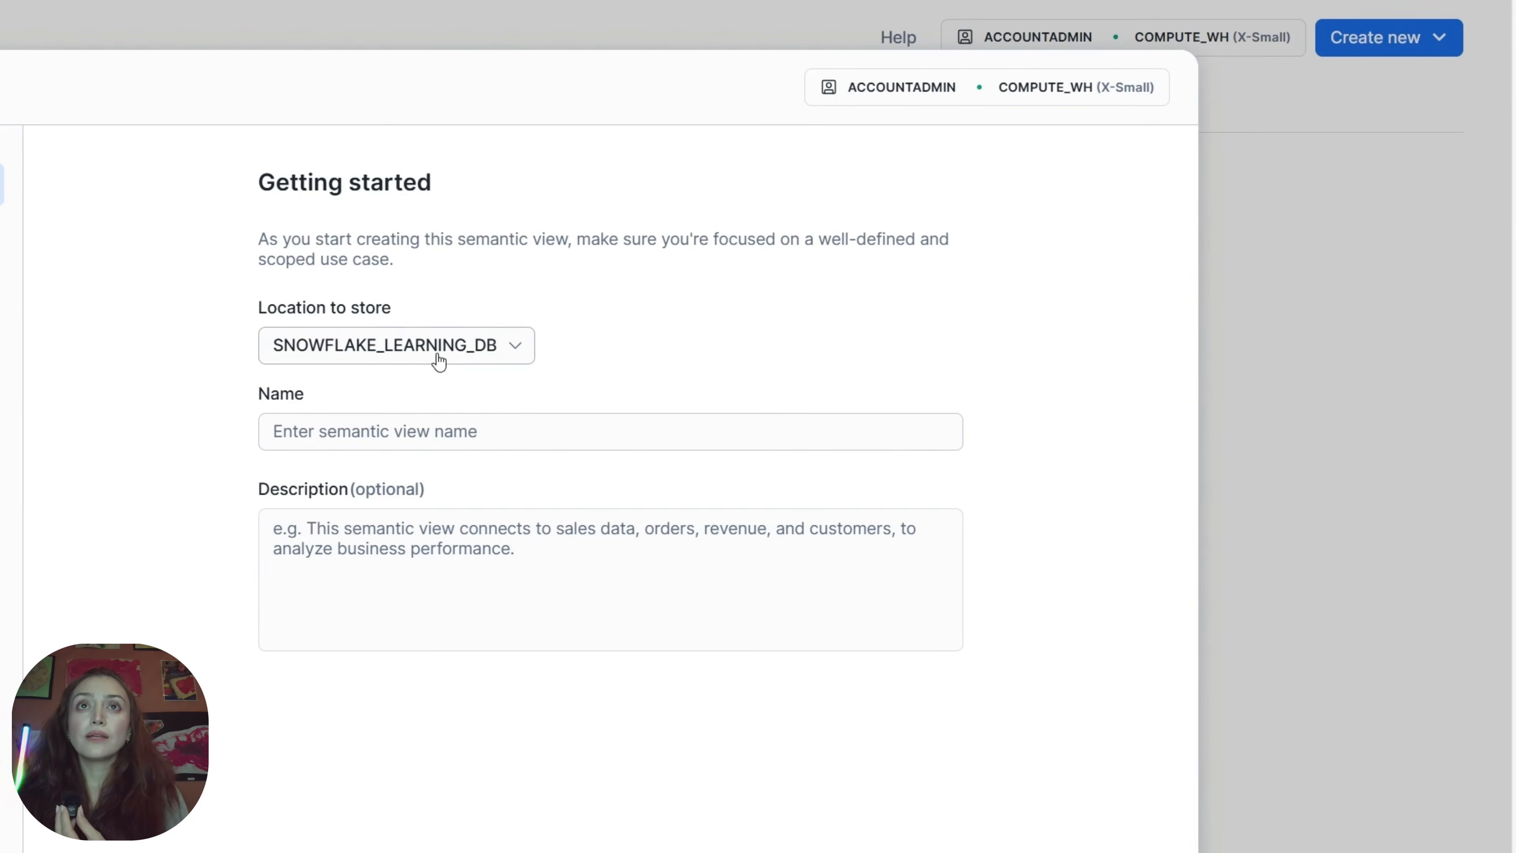
left_click(438, 360)
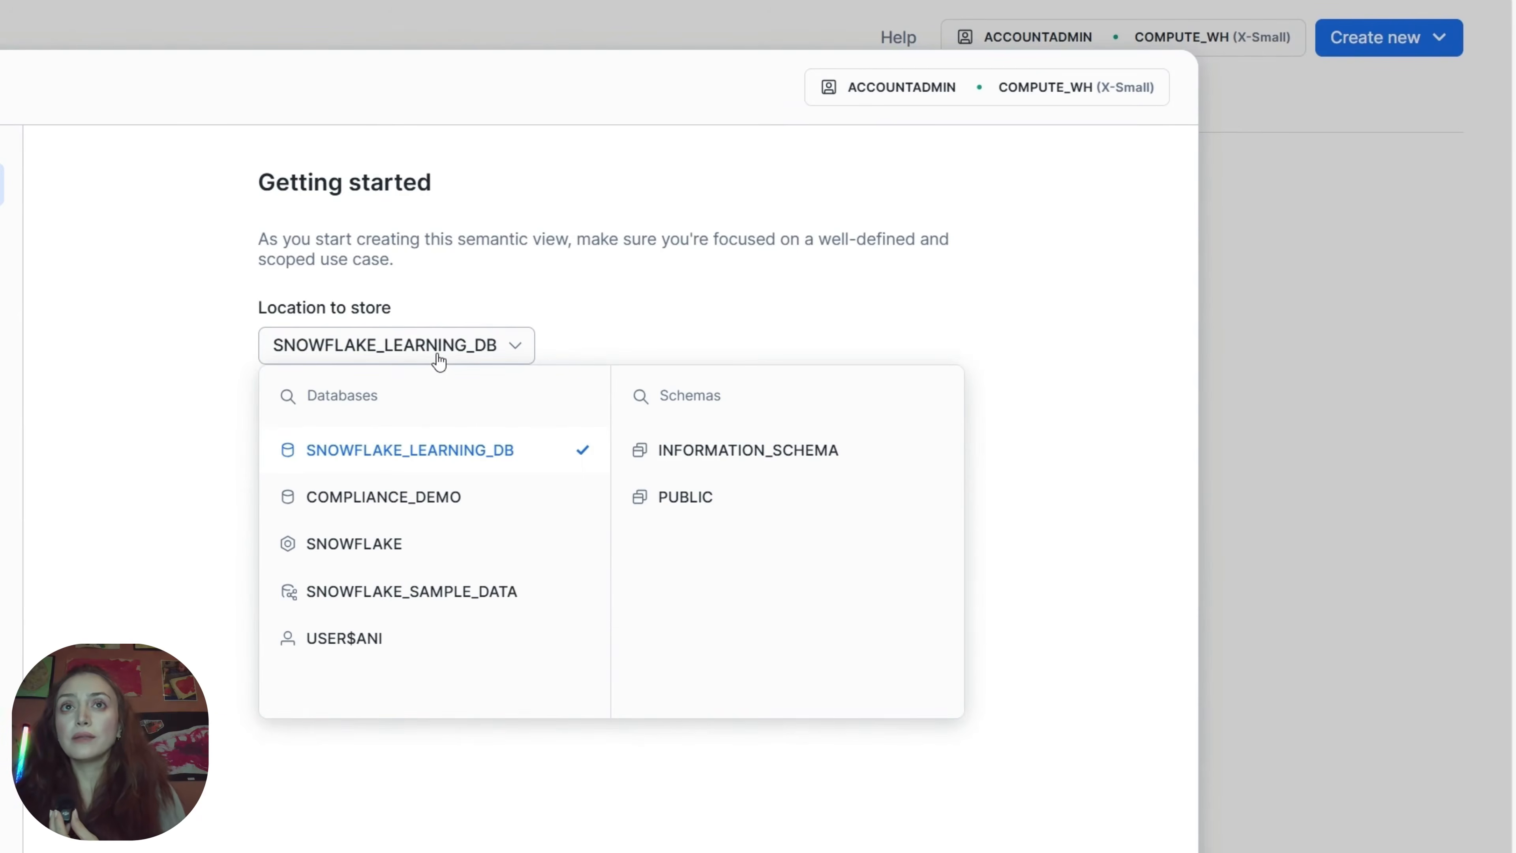
left_click(362, 502)
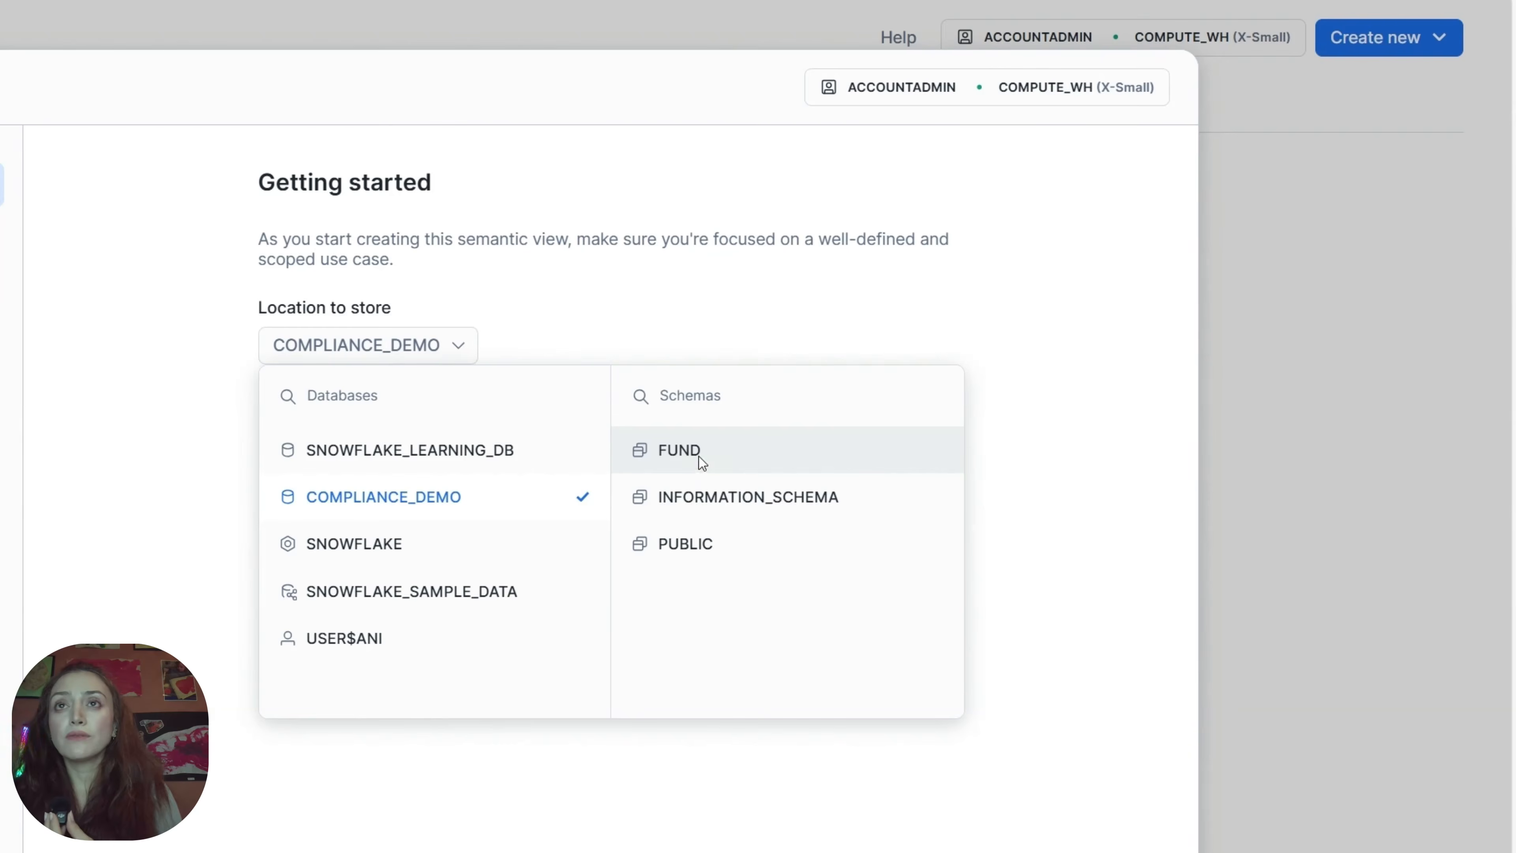
left_click(699, 456)
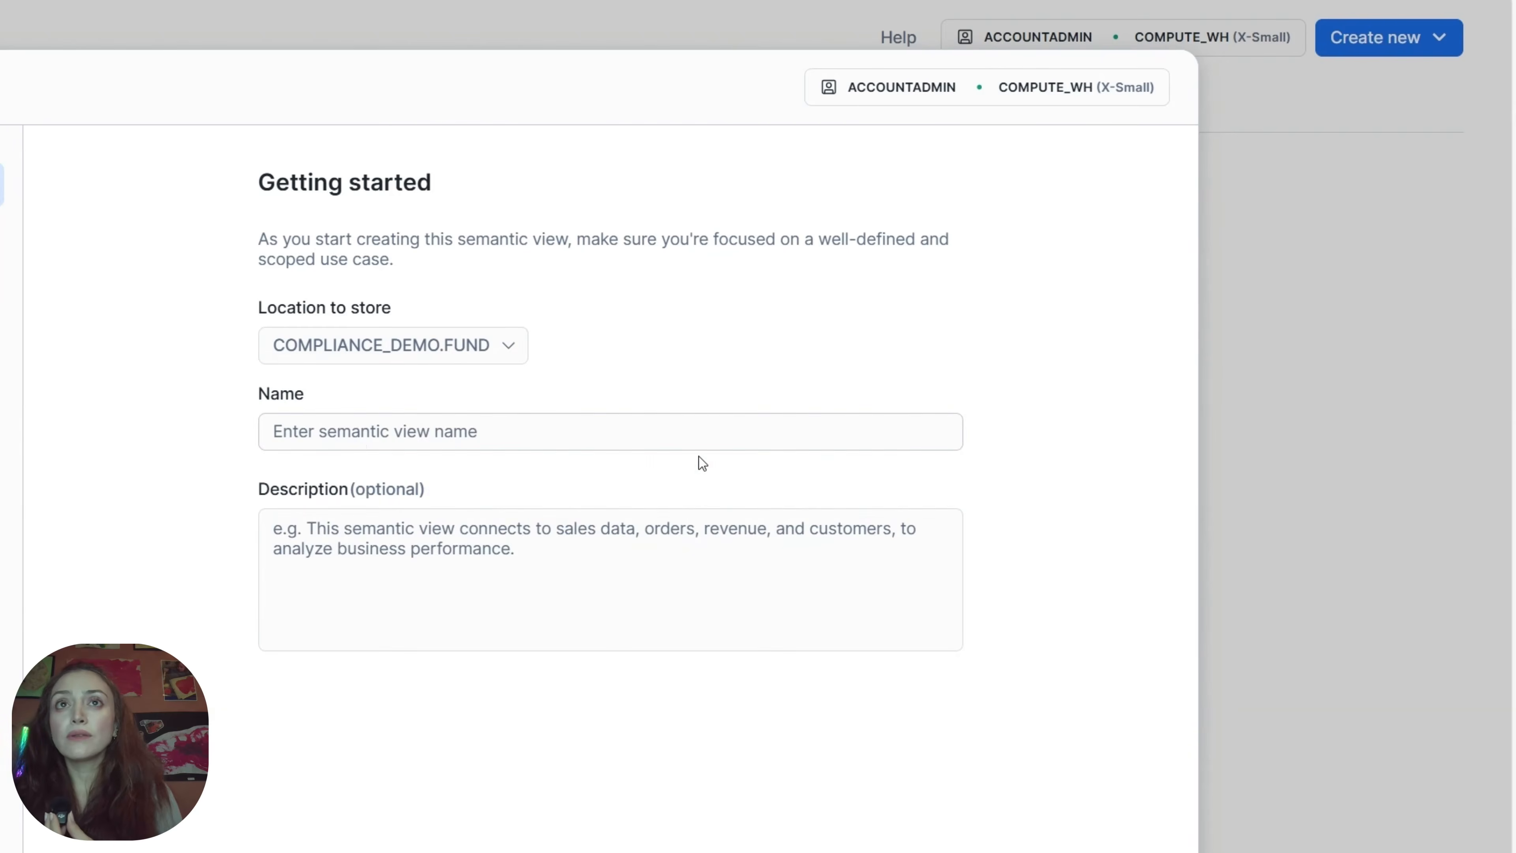
Name the semantic view COMPLIANCE and continue to the next step
left_click(582, 426)
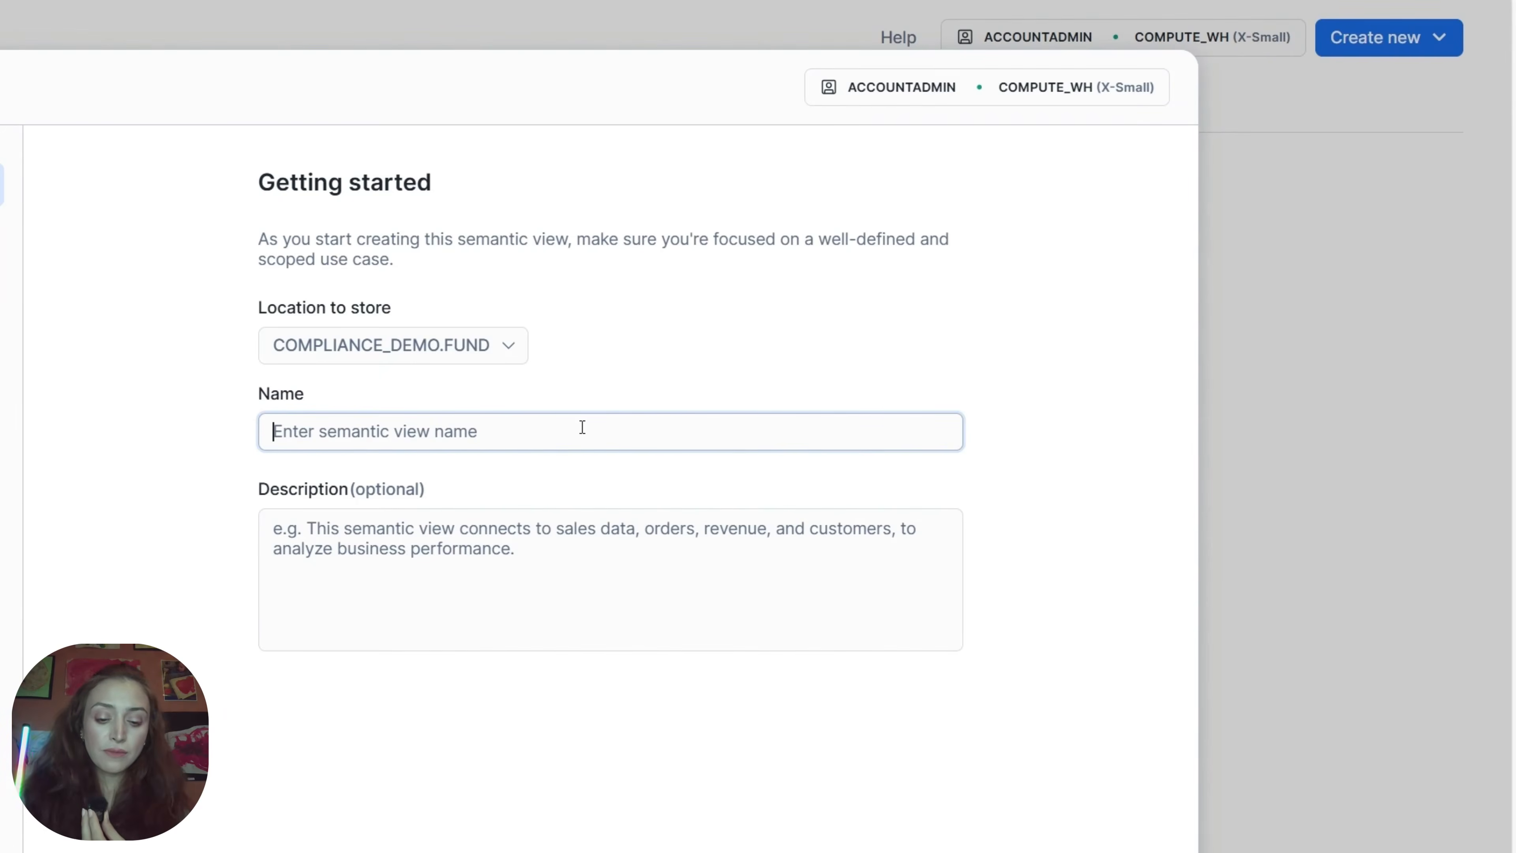
type("COMPLIANCE")
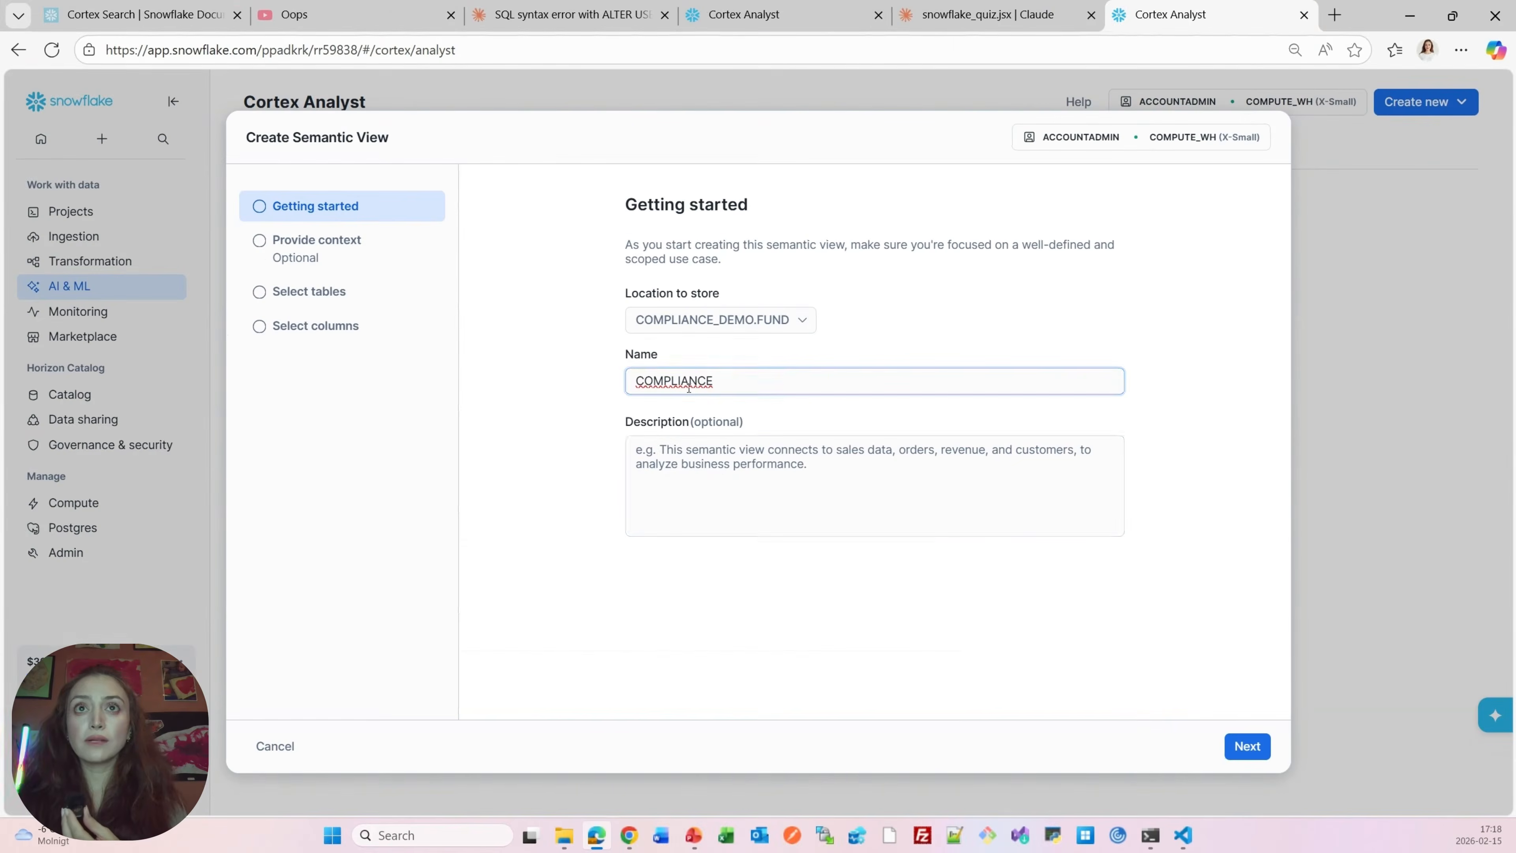
left_click(1245, 754)
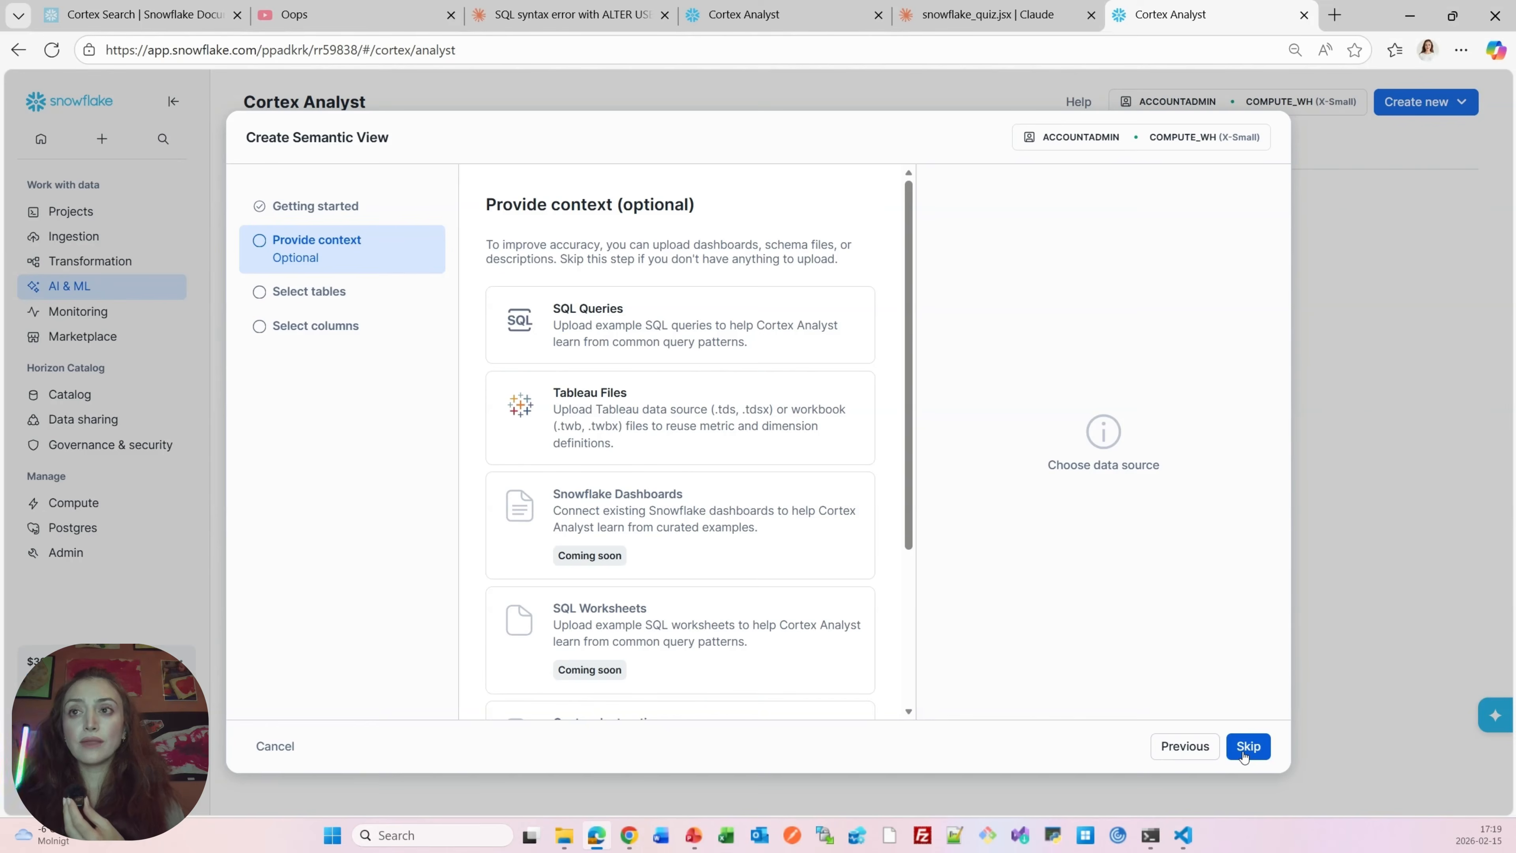
Preview the SQL Queries and Tableau Files context options, then skip the optional context step
left_click(664, 325)
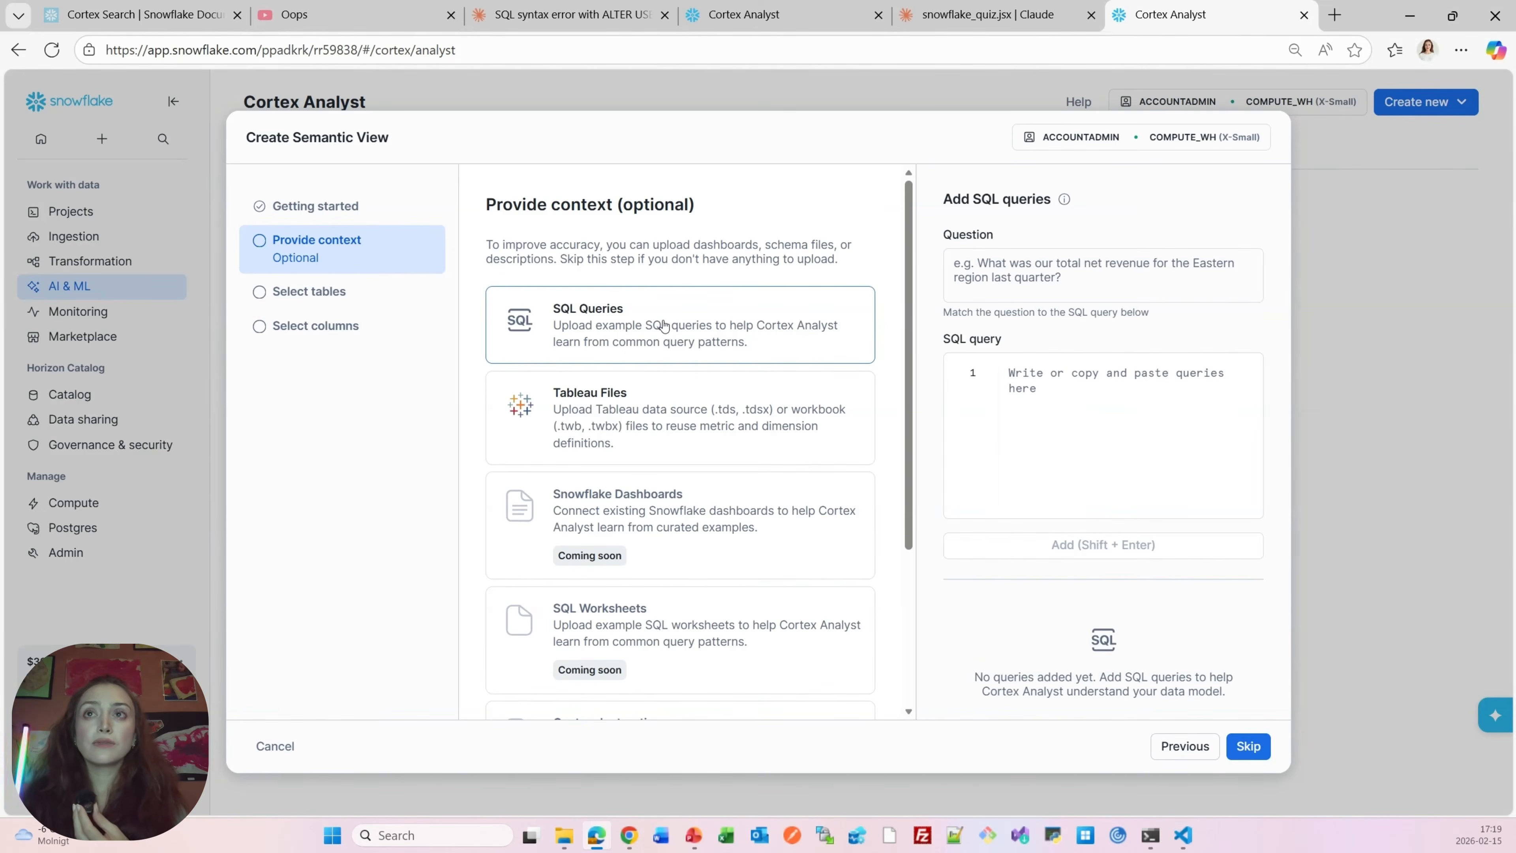
left_click(600, 420)
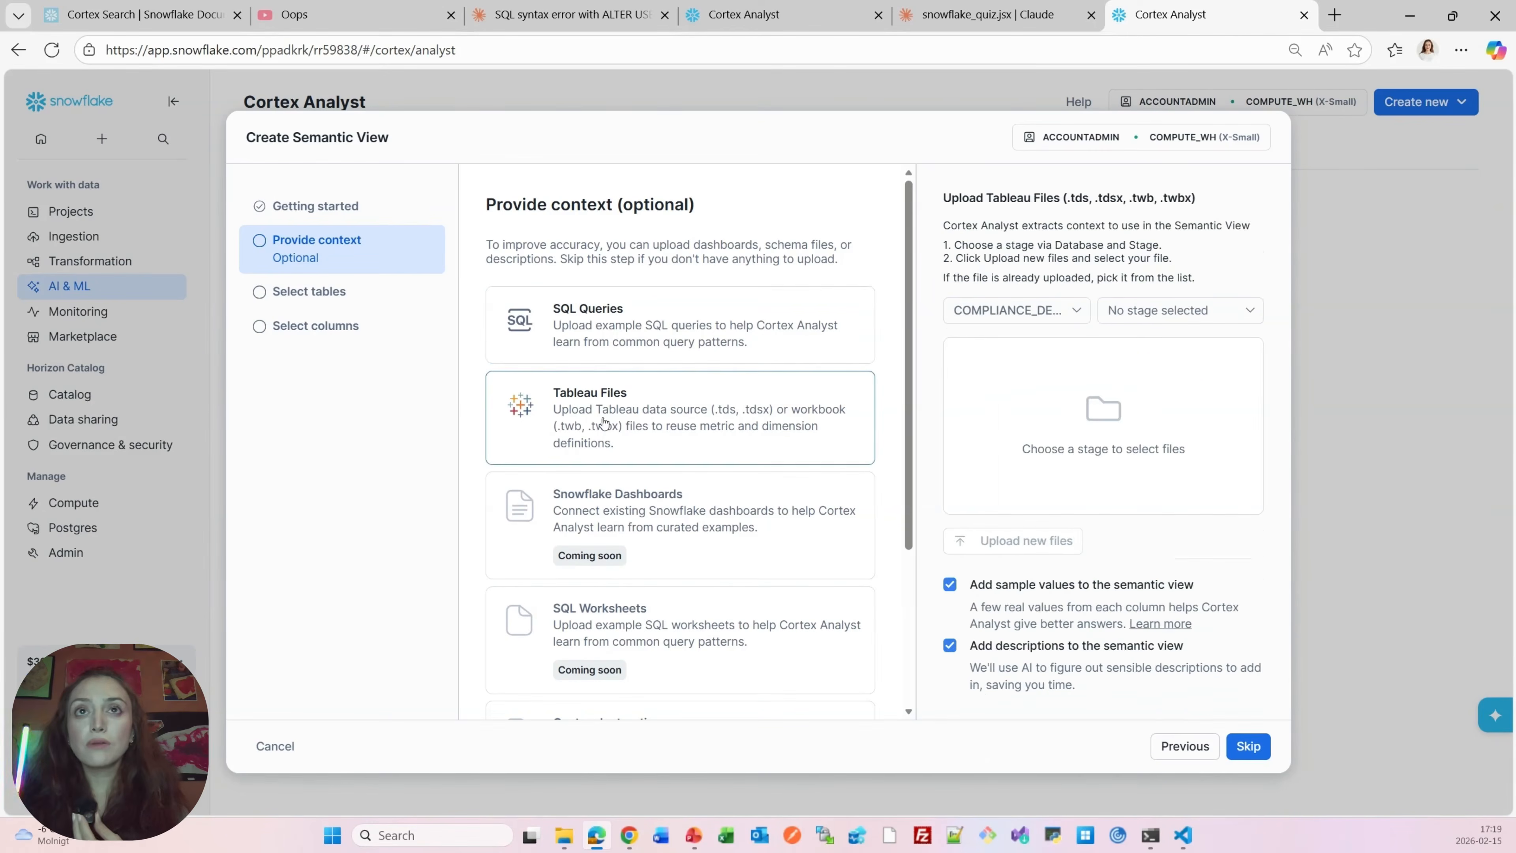
left_click(629, 314)
left_click(1248, 747)
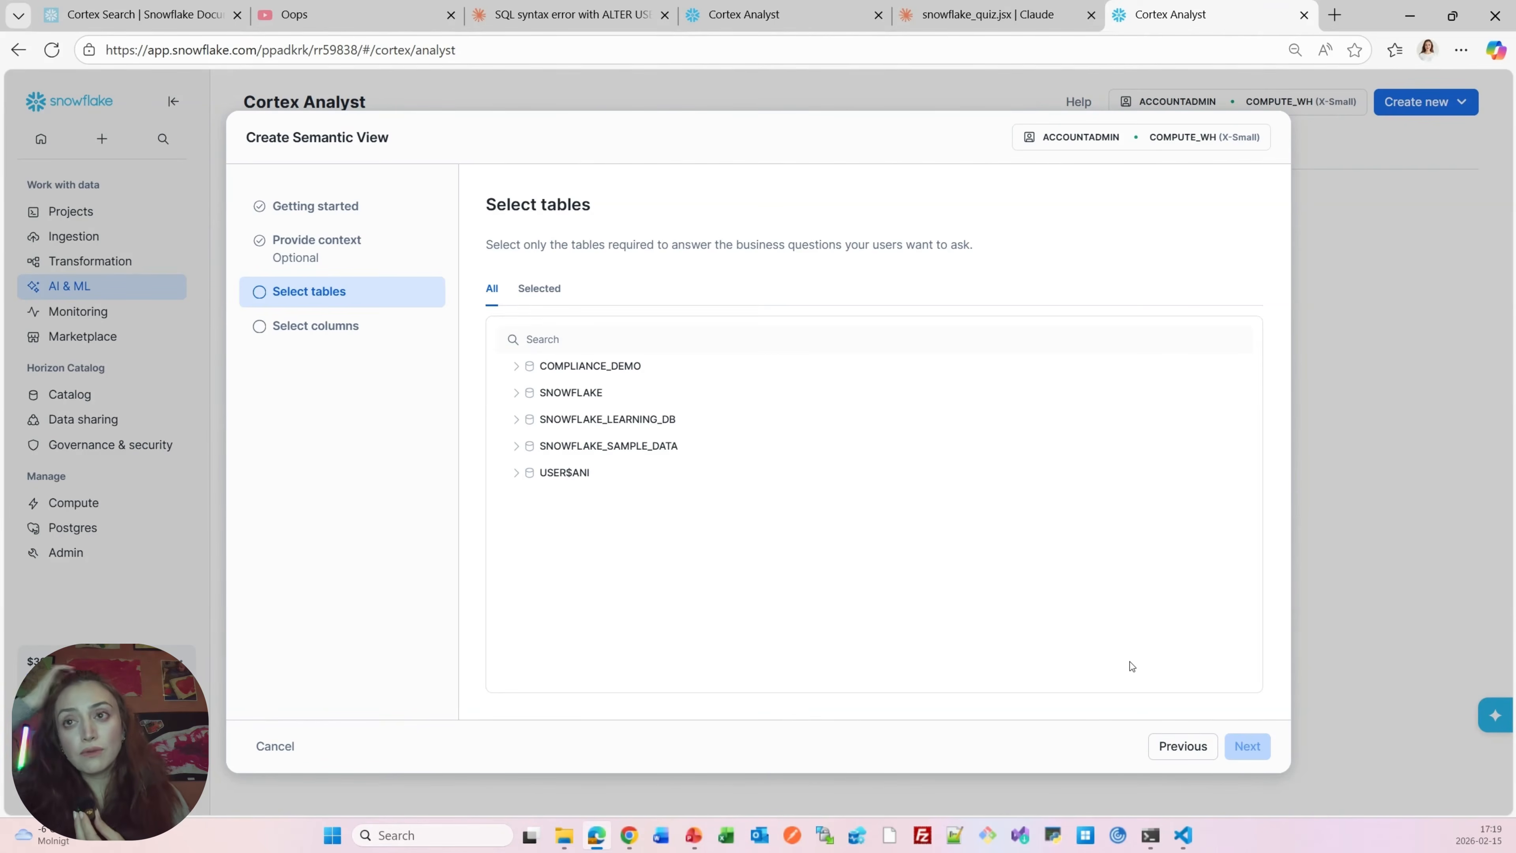
Select the BREACHES, HOLDINGS and RULES tables from COMPLIANCE_DEMO.FUND and continue
left_click(516, 367)
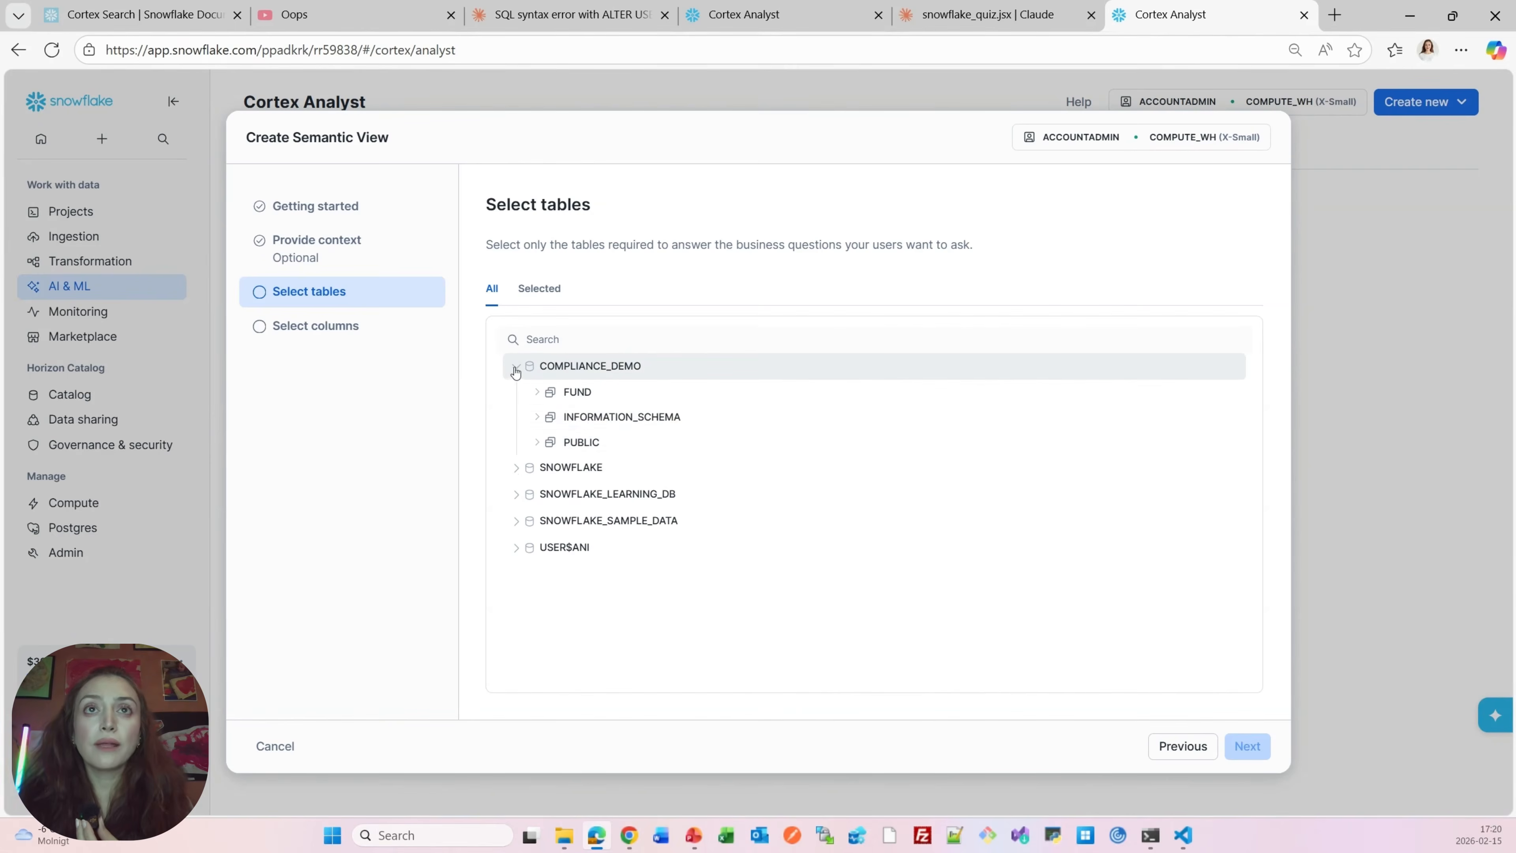
left_click(538, 394)
left_click(551, 418)
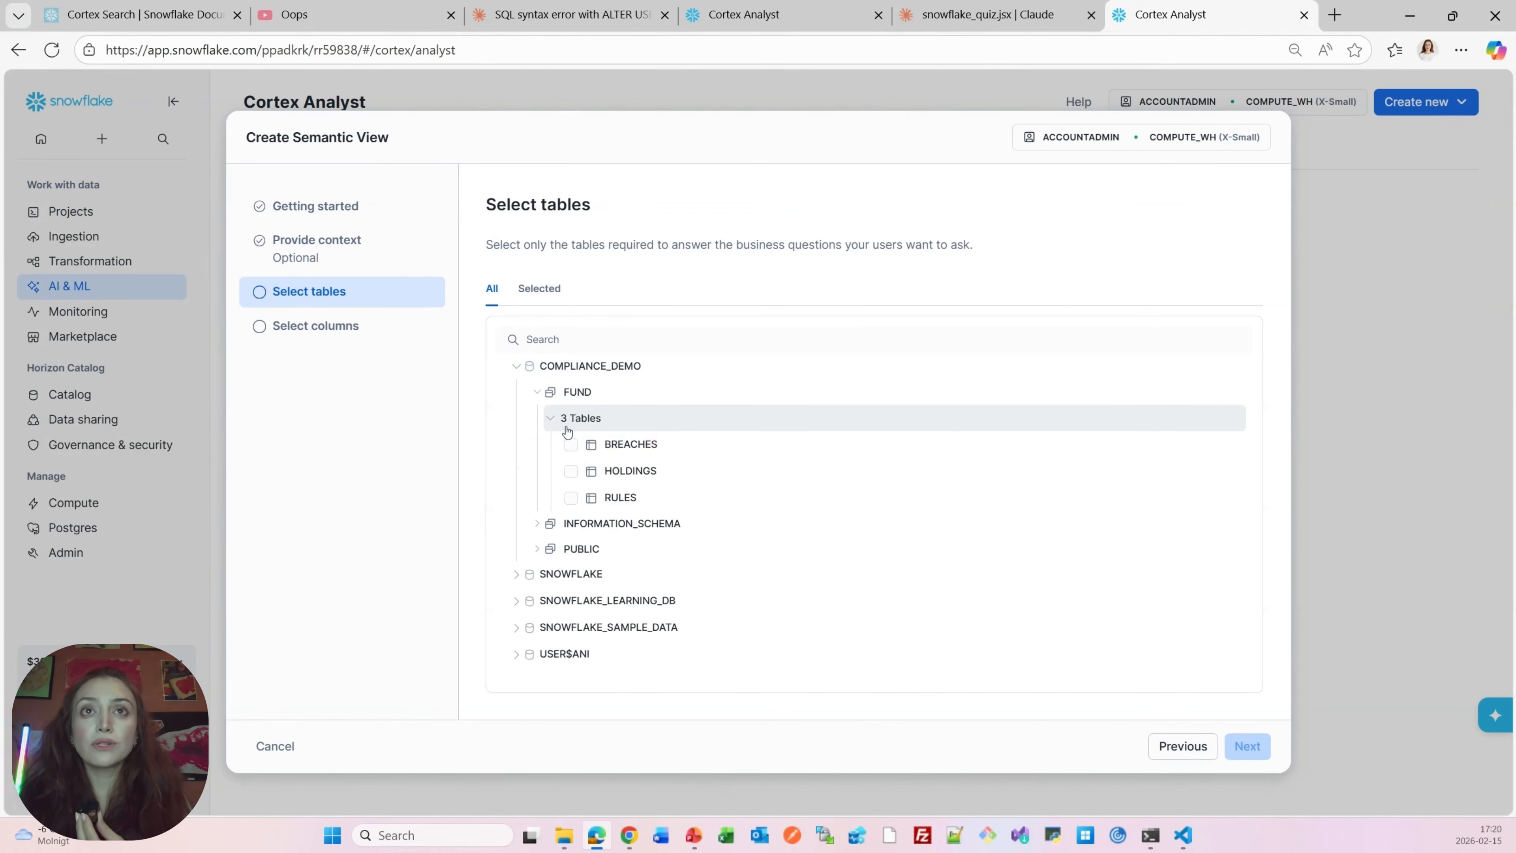
left_click(652, 447)
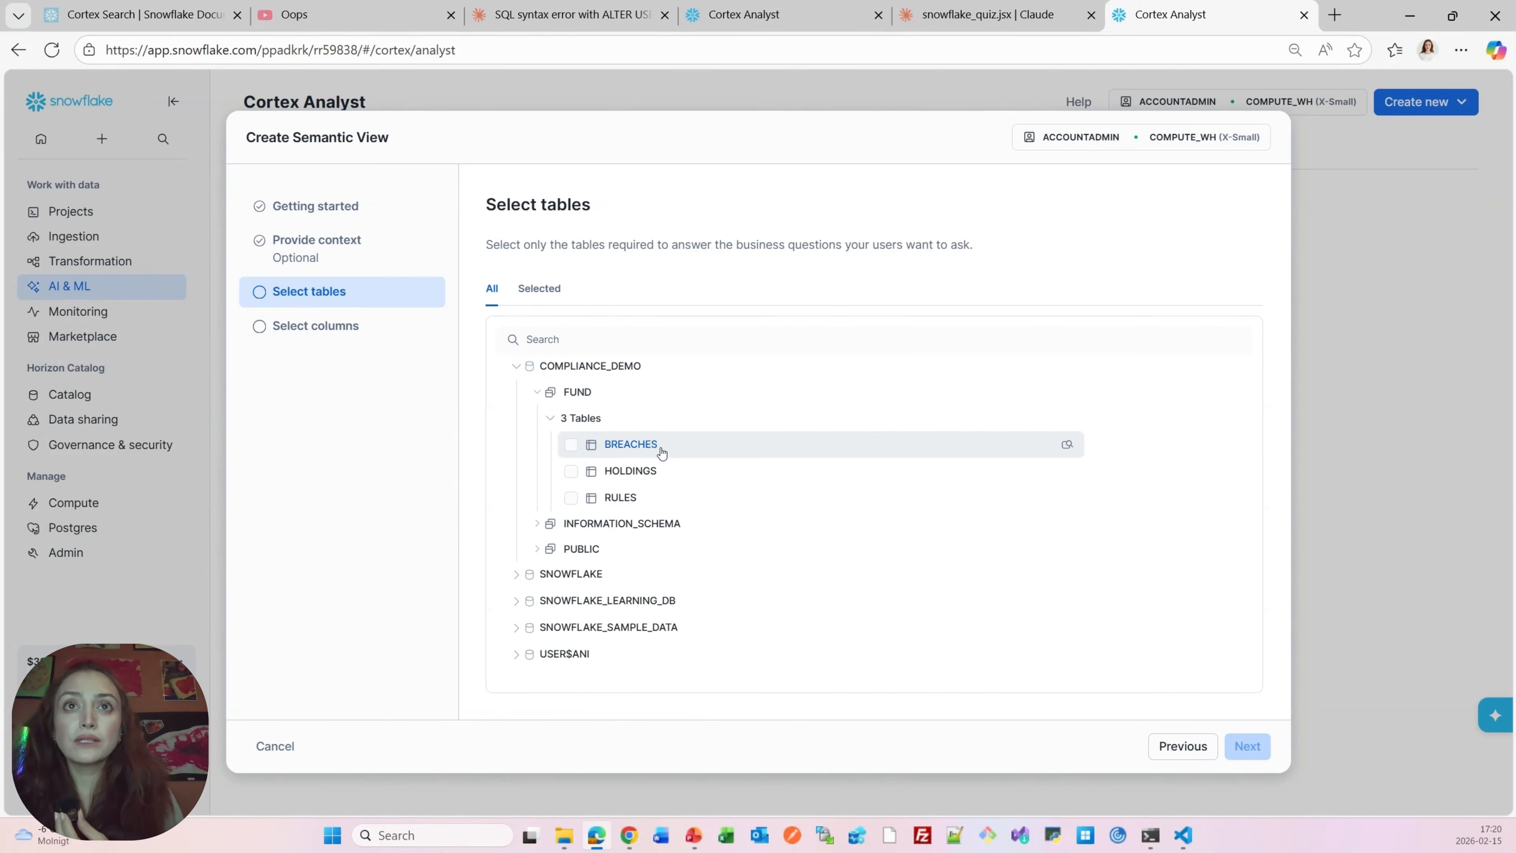
left_click(622, 477)
left_click(618, 500)
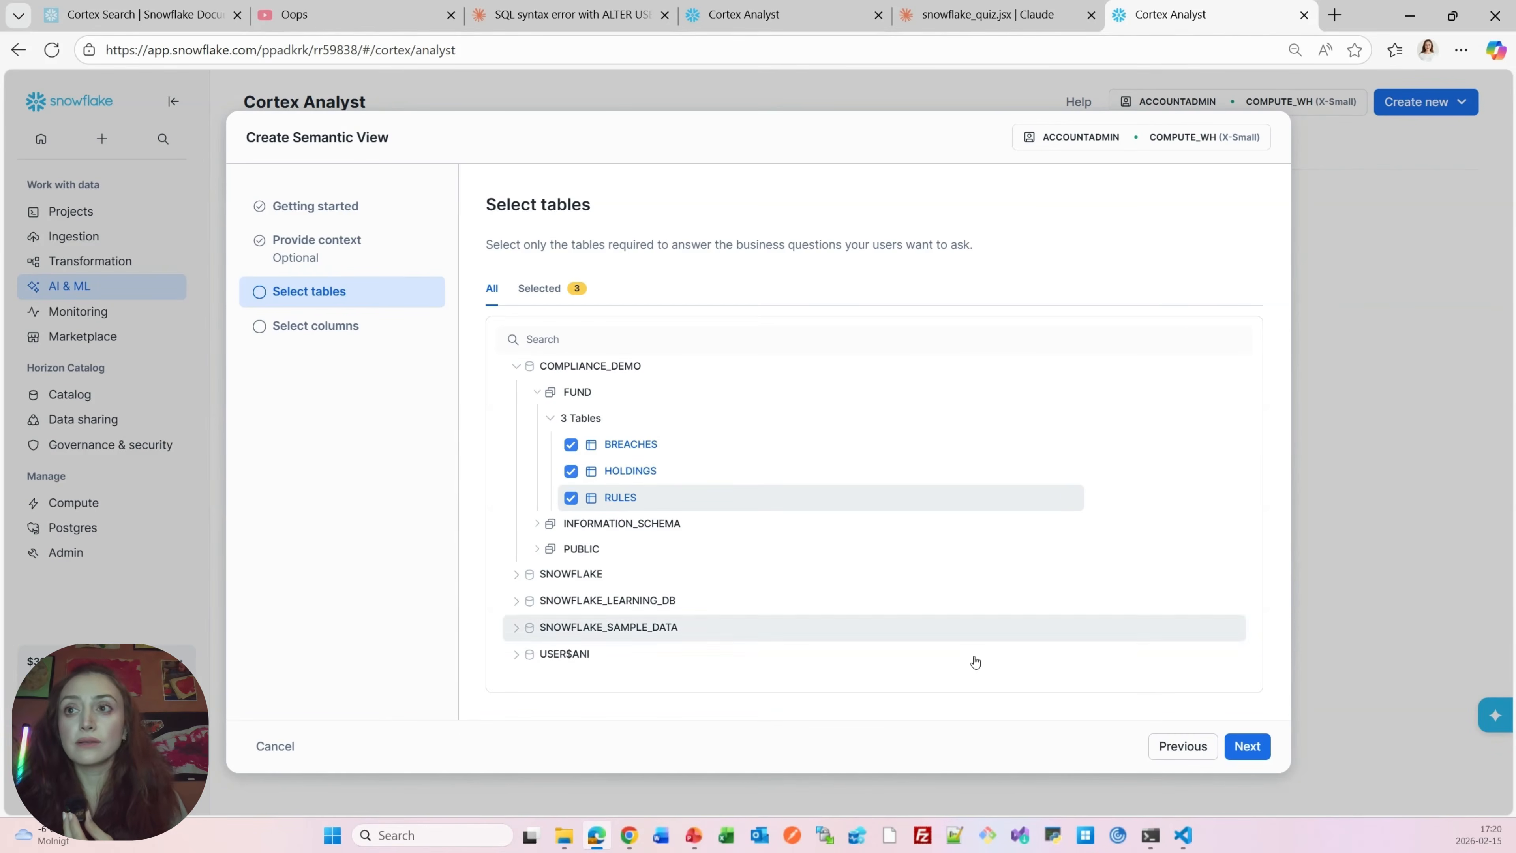
left_click(1248, 746)
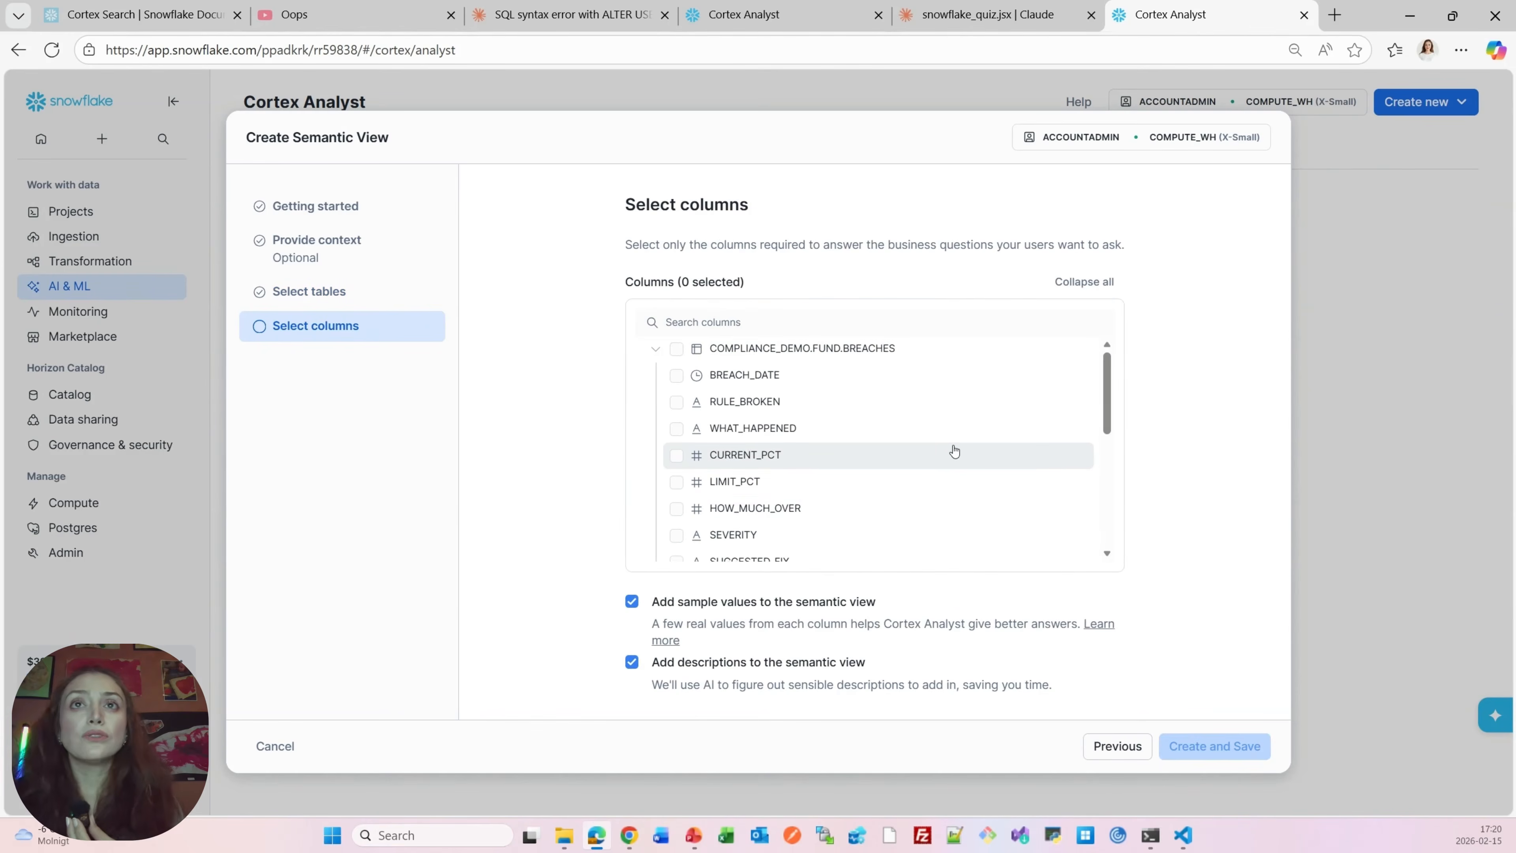
Include all columns of the BREACHES, HOLDINGS and RULES tables and create and save the semantic view
left_click(676, 349)
left_click(655, 350)
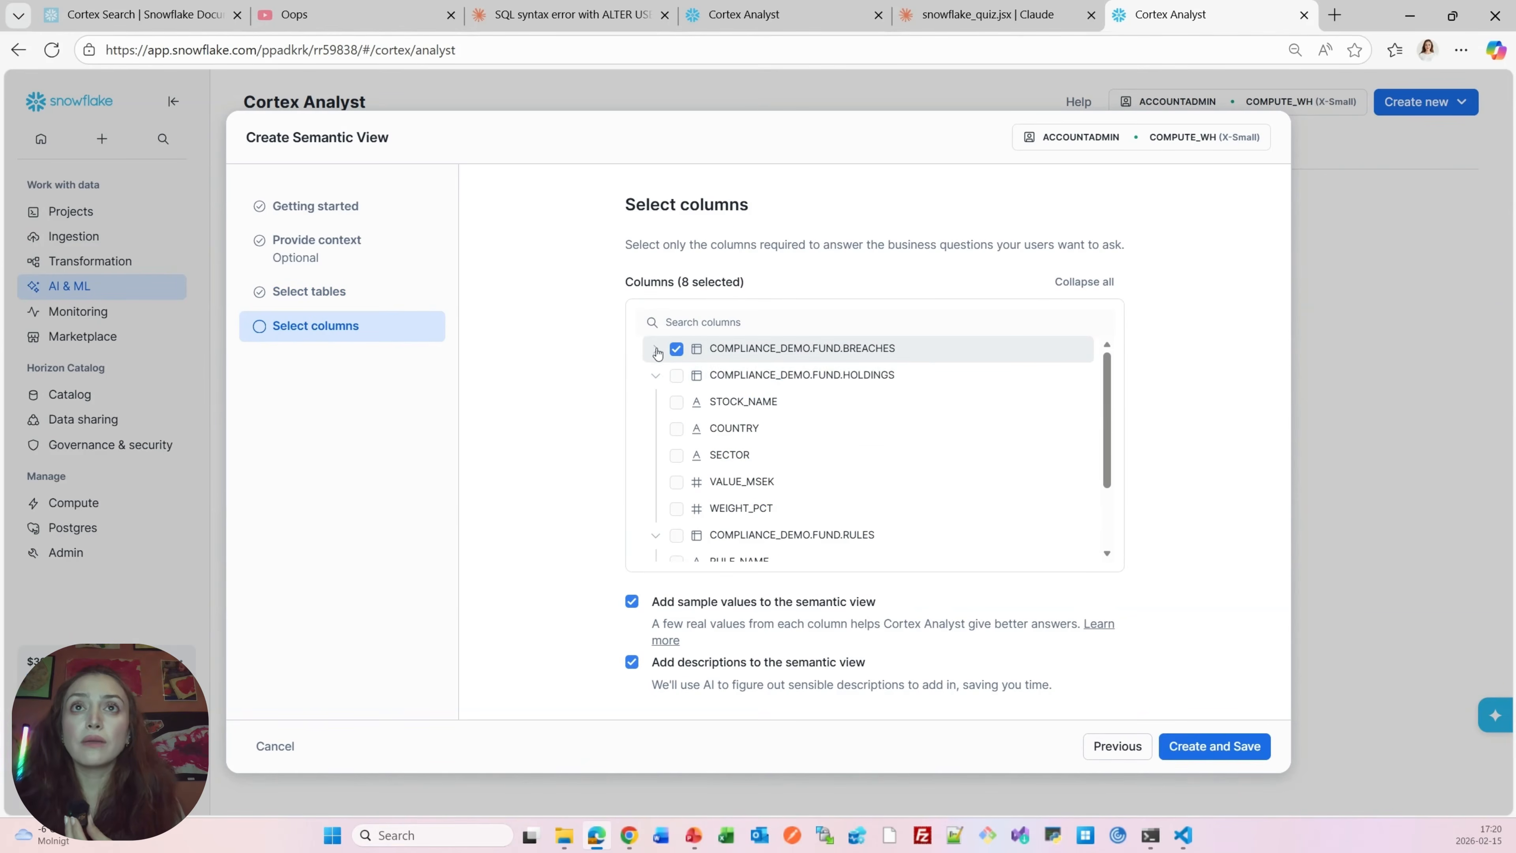
left_click(676, 376)
left_click(654, 376)
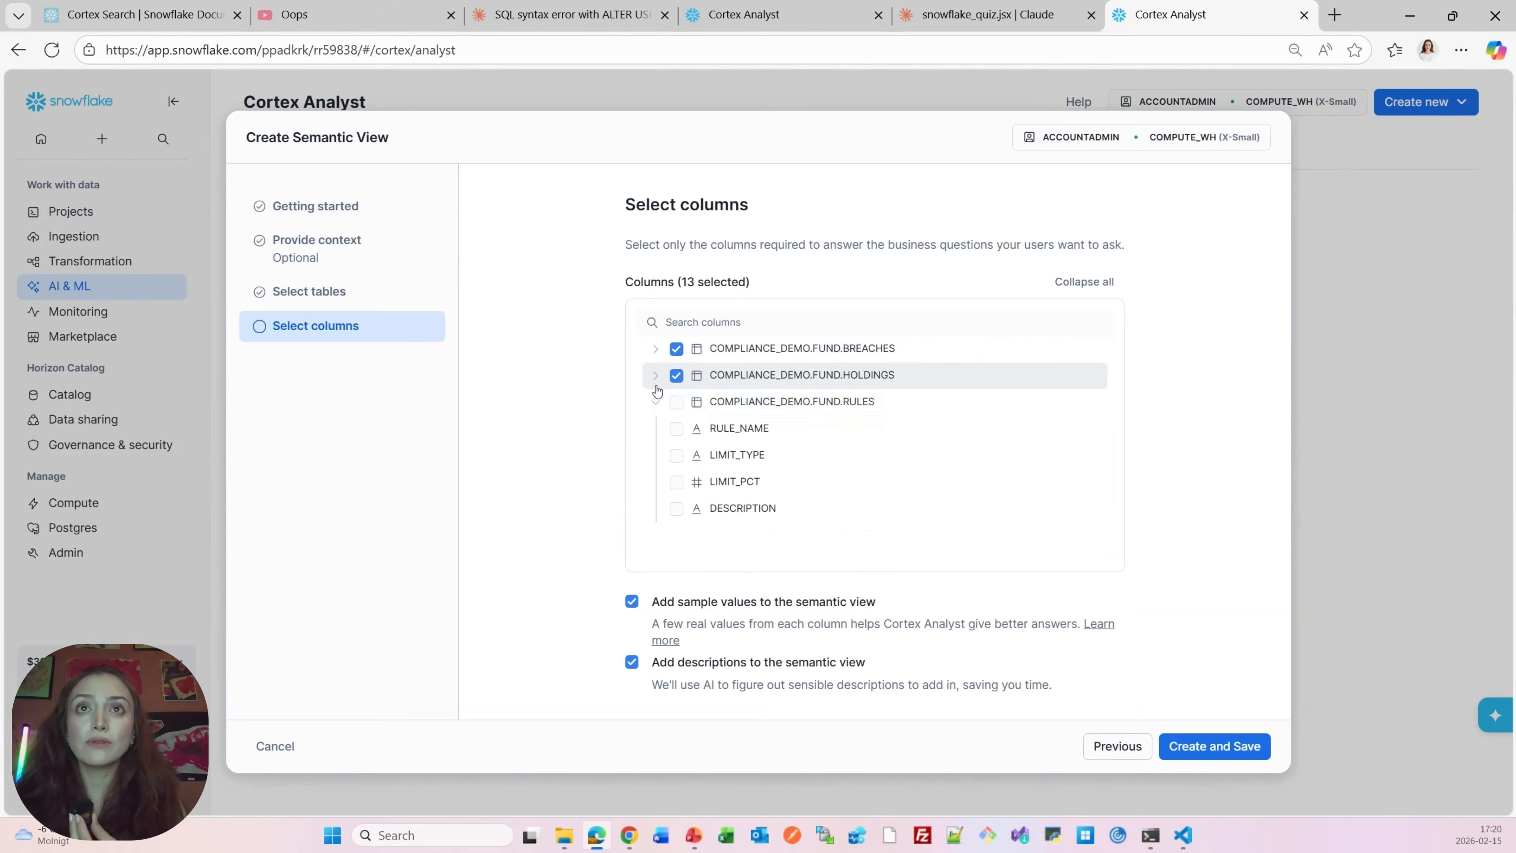
left_click(676, 402)
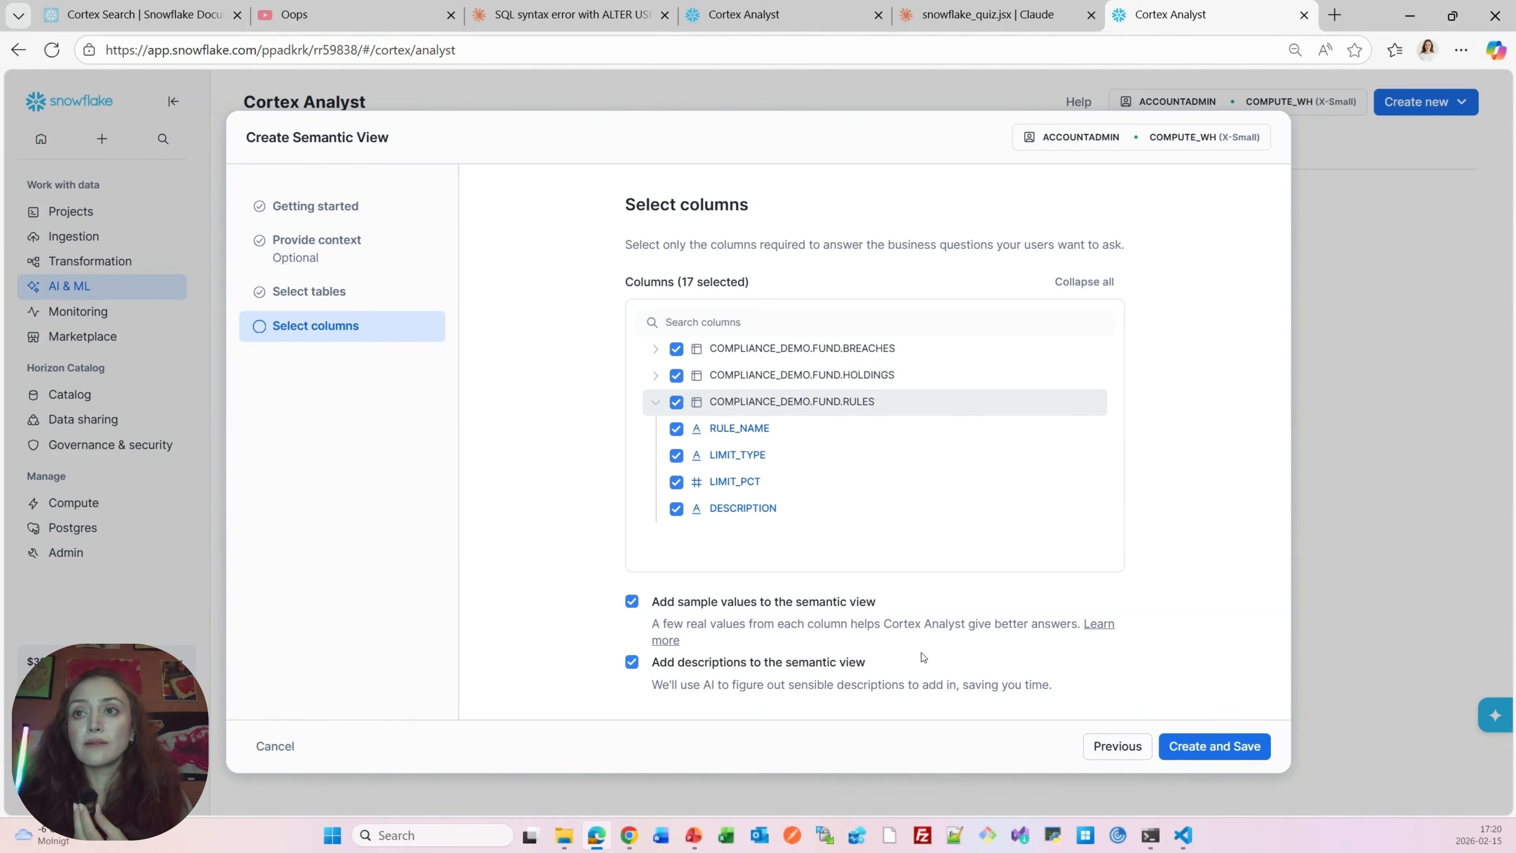
left_click(1188, 752)
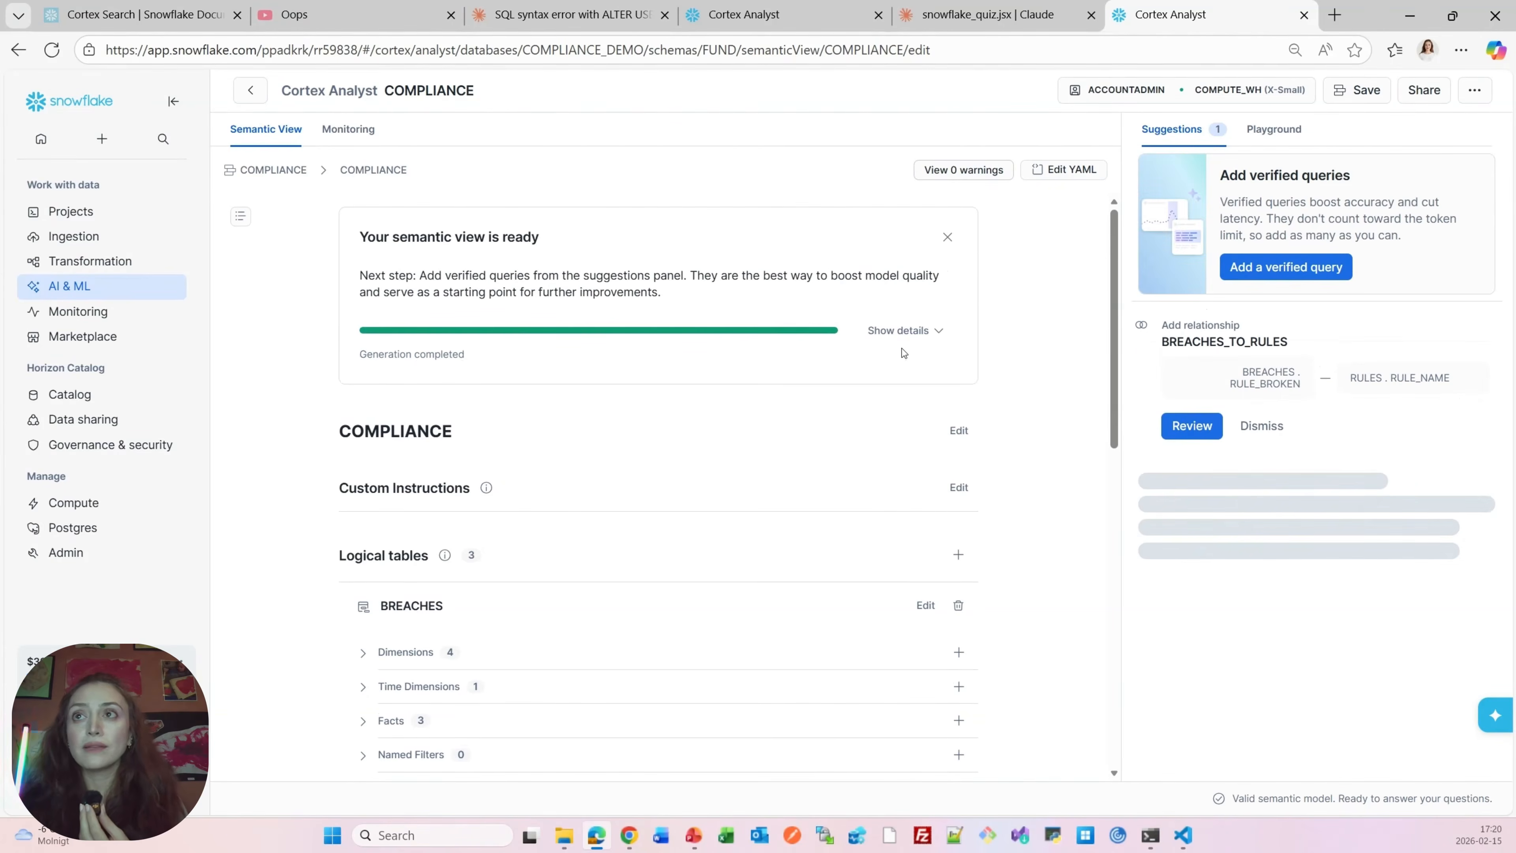
Review the generated logical tables and expand the BREACHES dimensions to inspect them
scroll(667, 452, "down", 2)
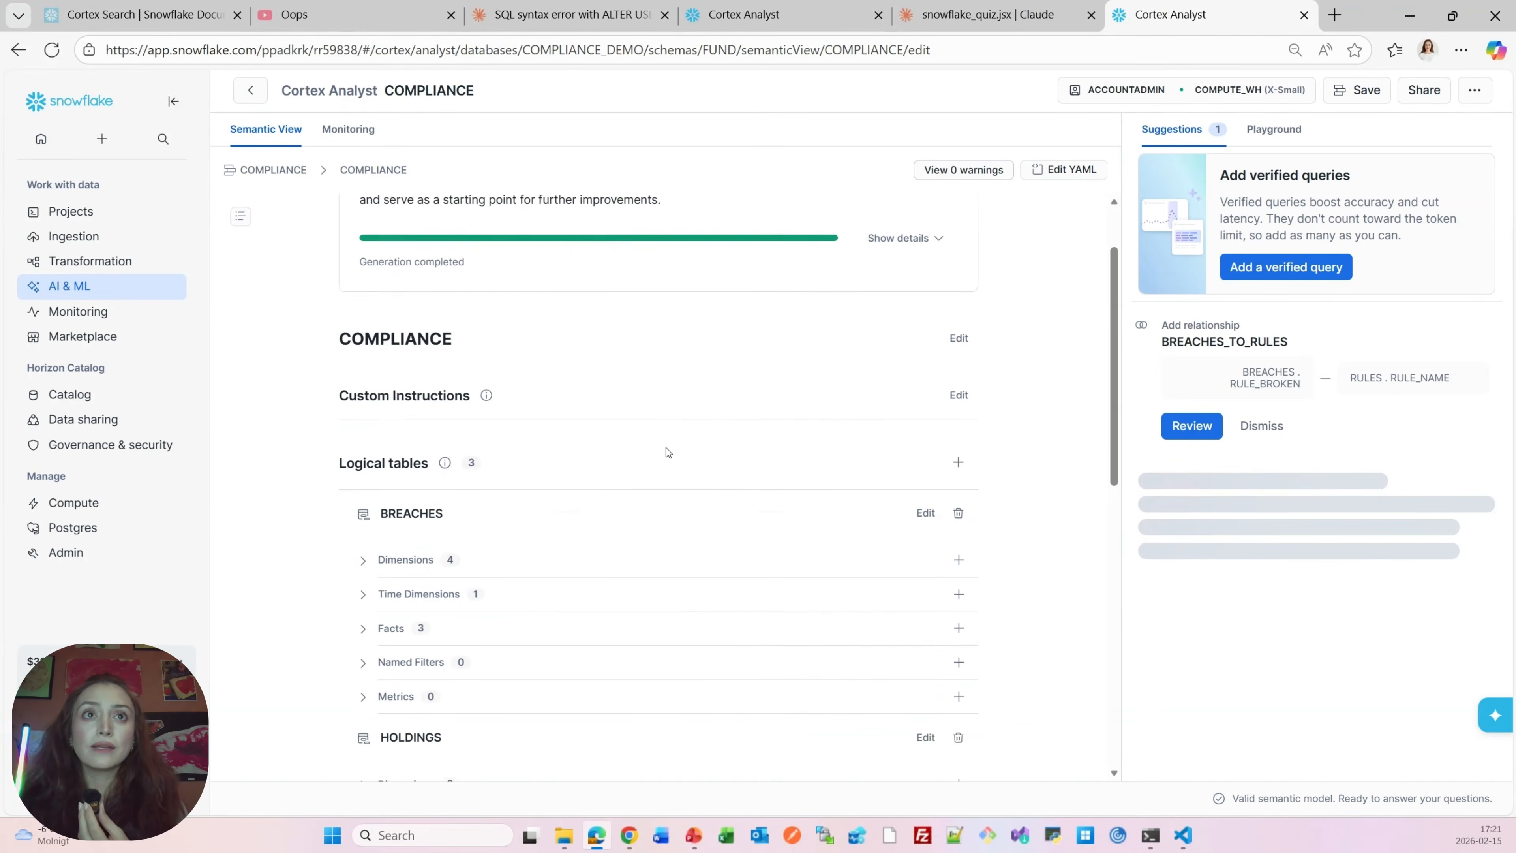
scroll(667, 452, "down", 2)
scroll(666, 454, "up", 2)
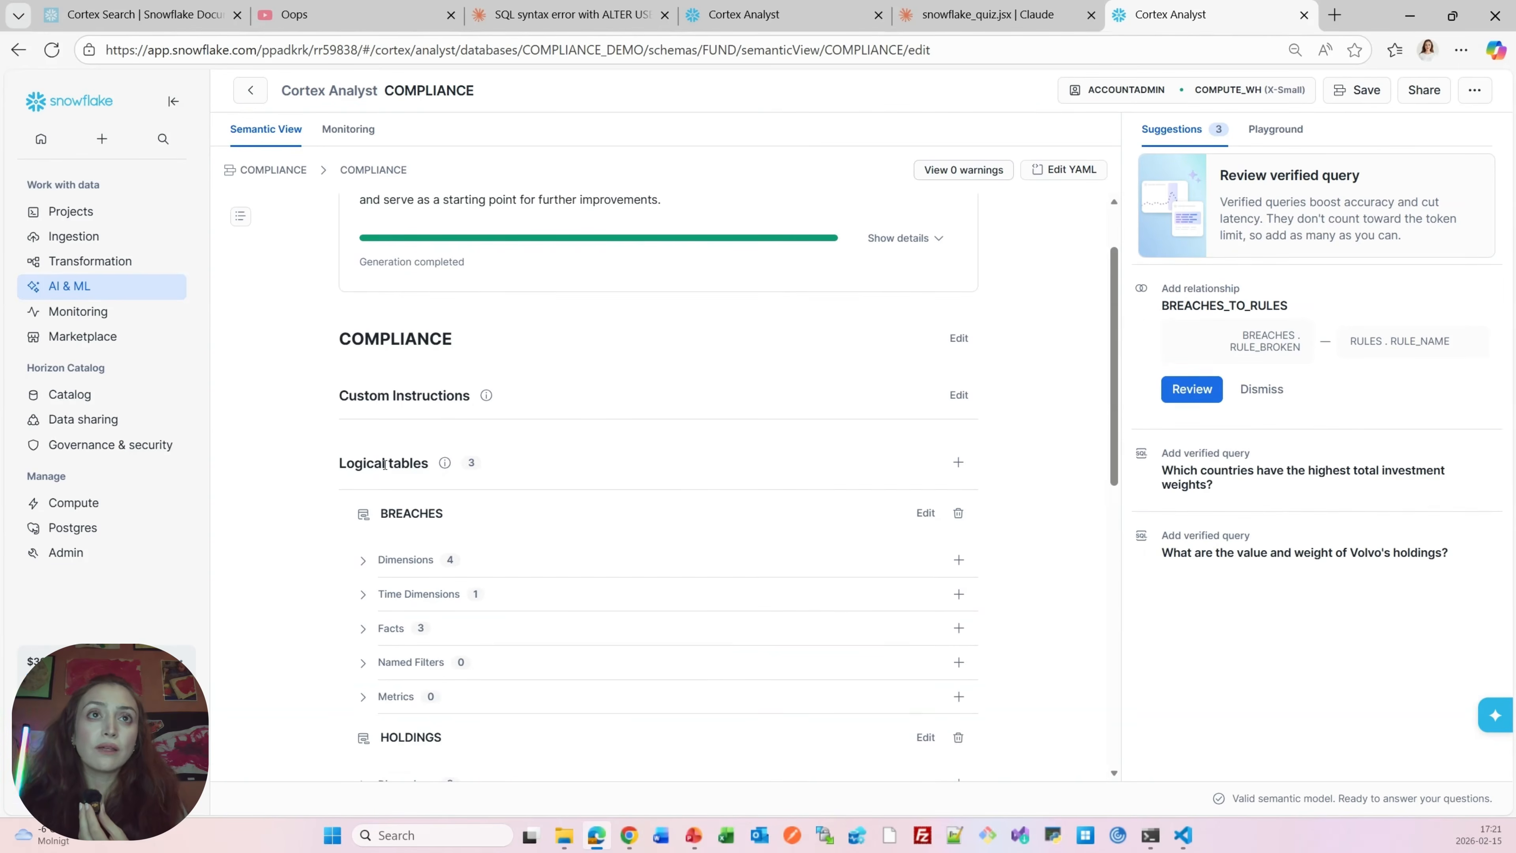
scroll(417, 454, "down", 2)
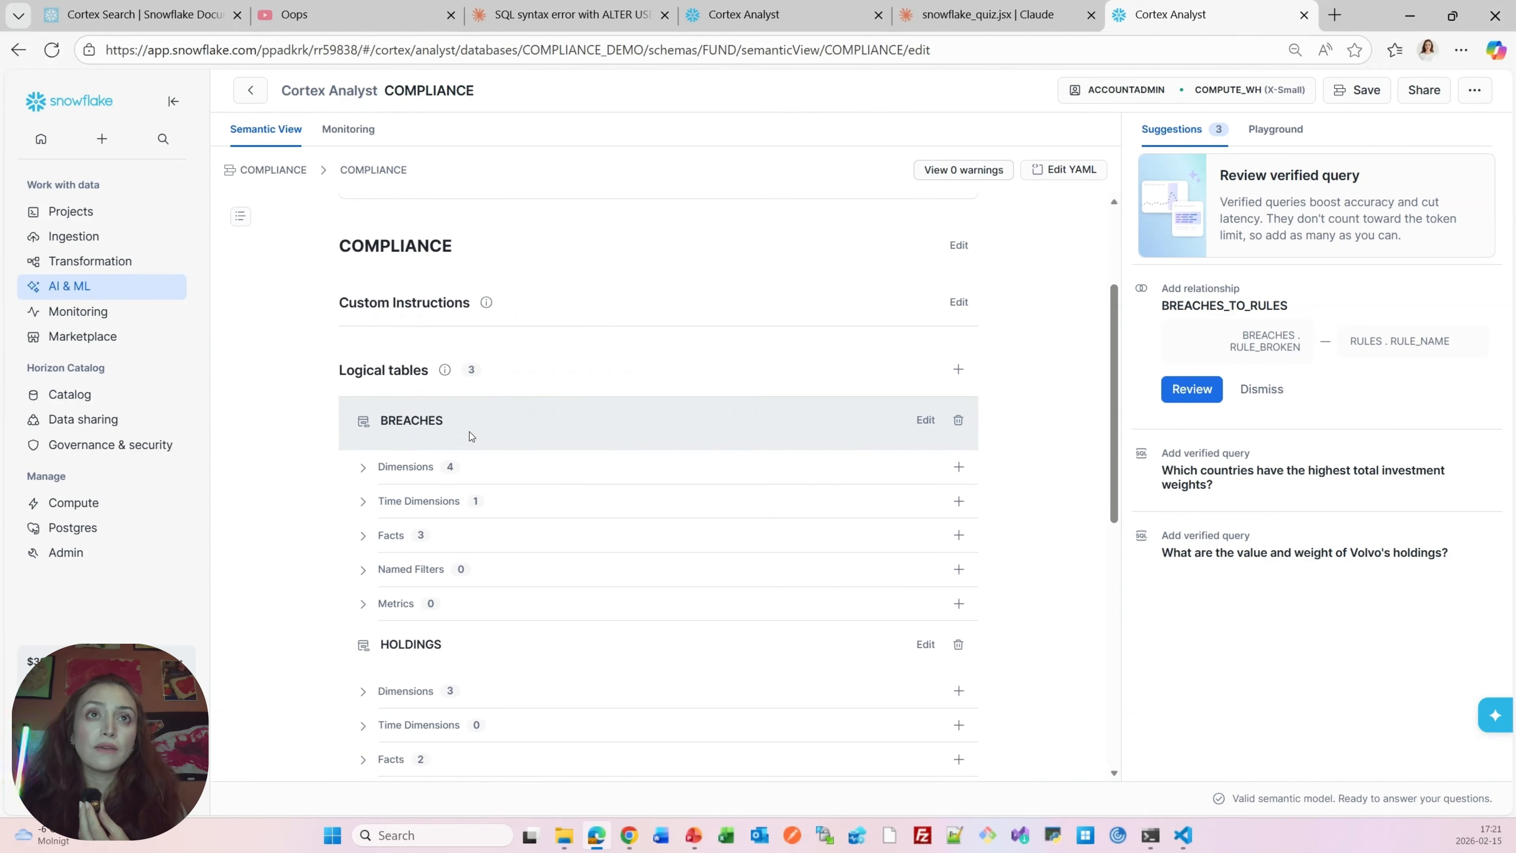
scroll(470, 431, "down", 4)
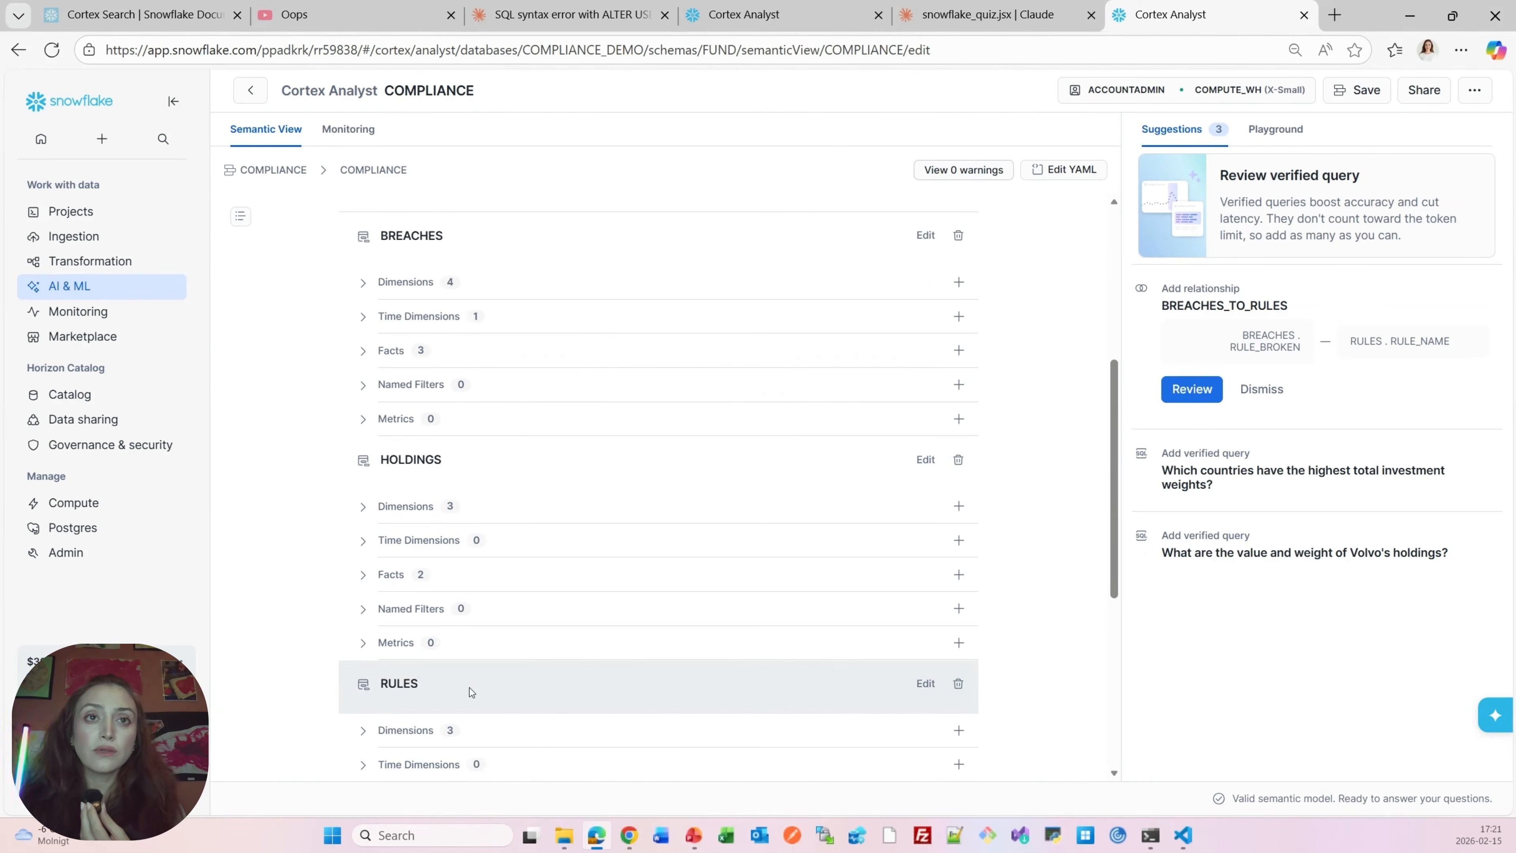
scroll(492, 564, "up", 4)
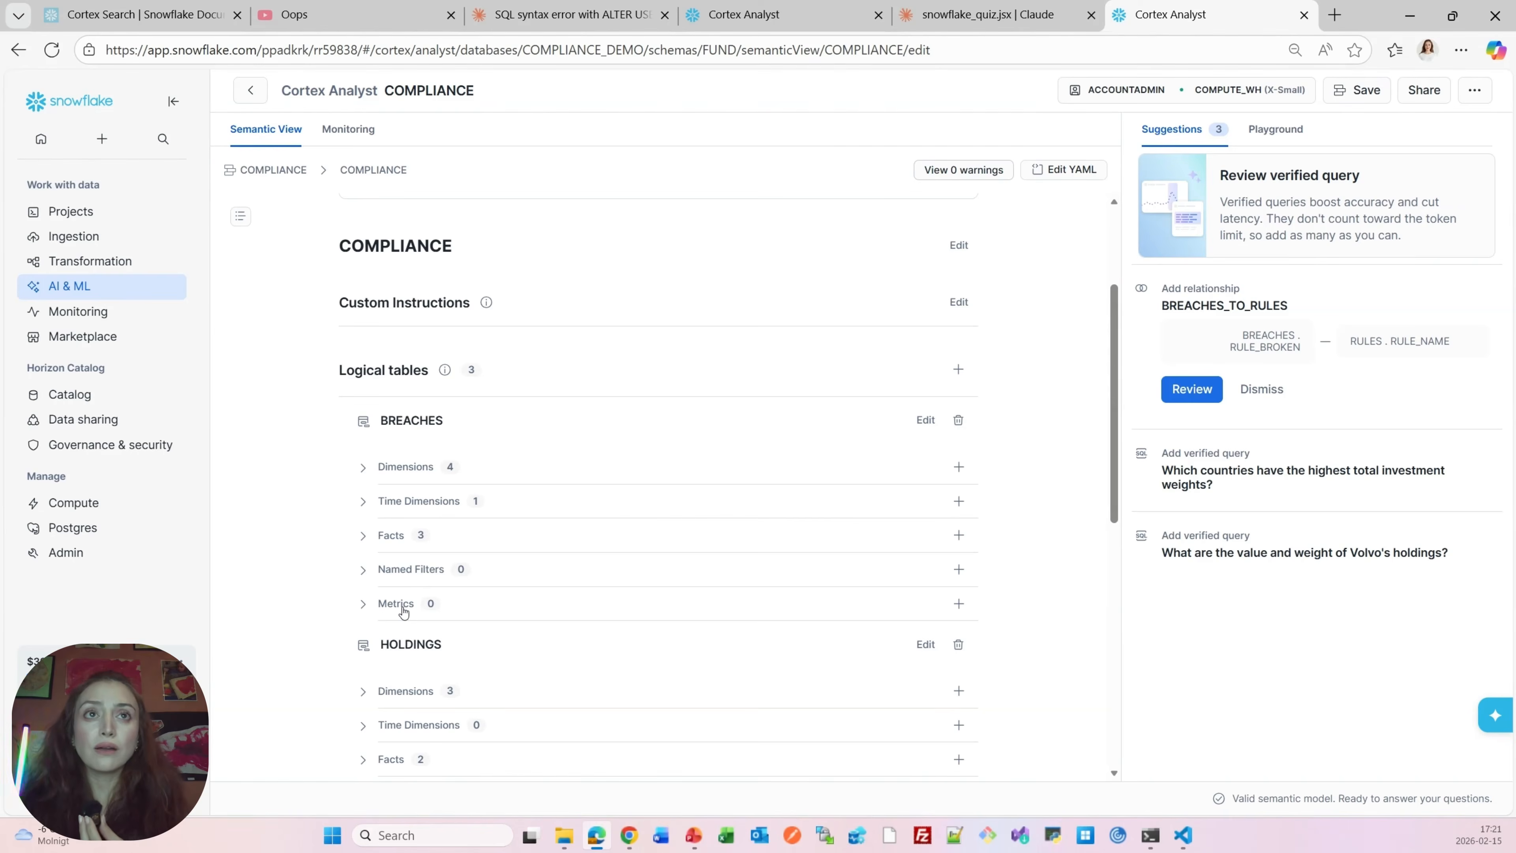
left_click(362, 467)
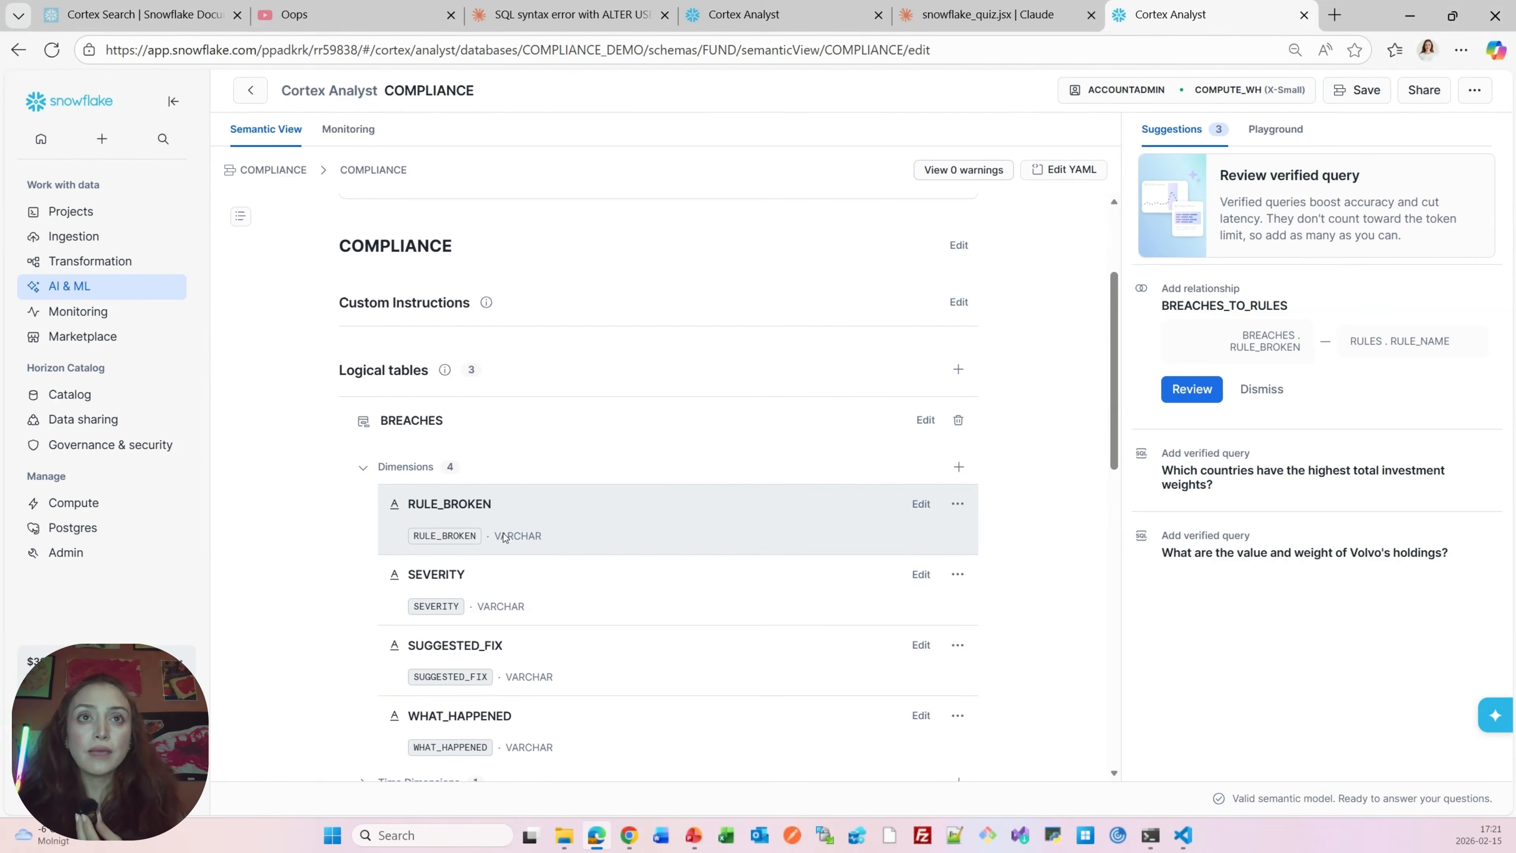
scroll(537, 541, "down", 1)
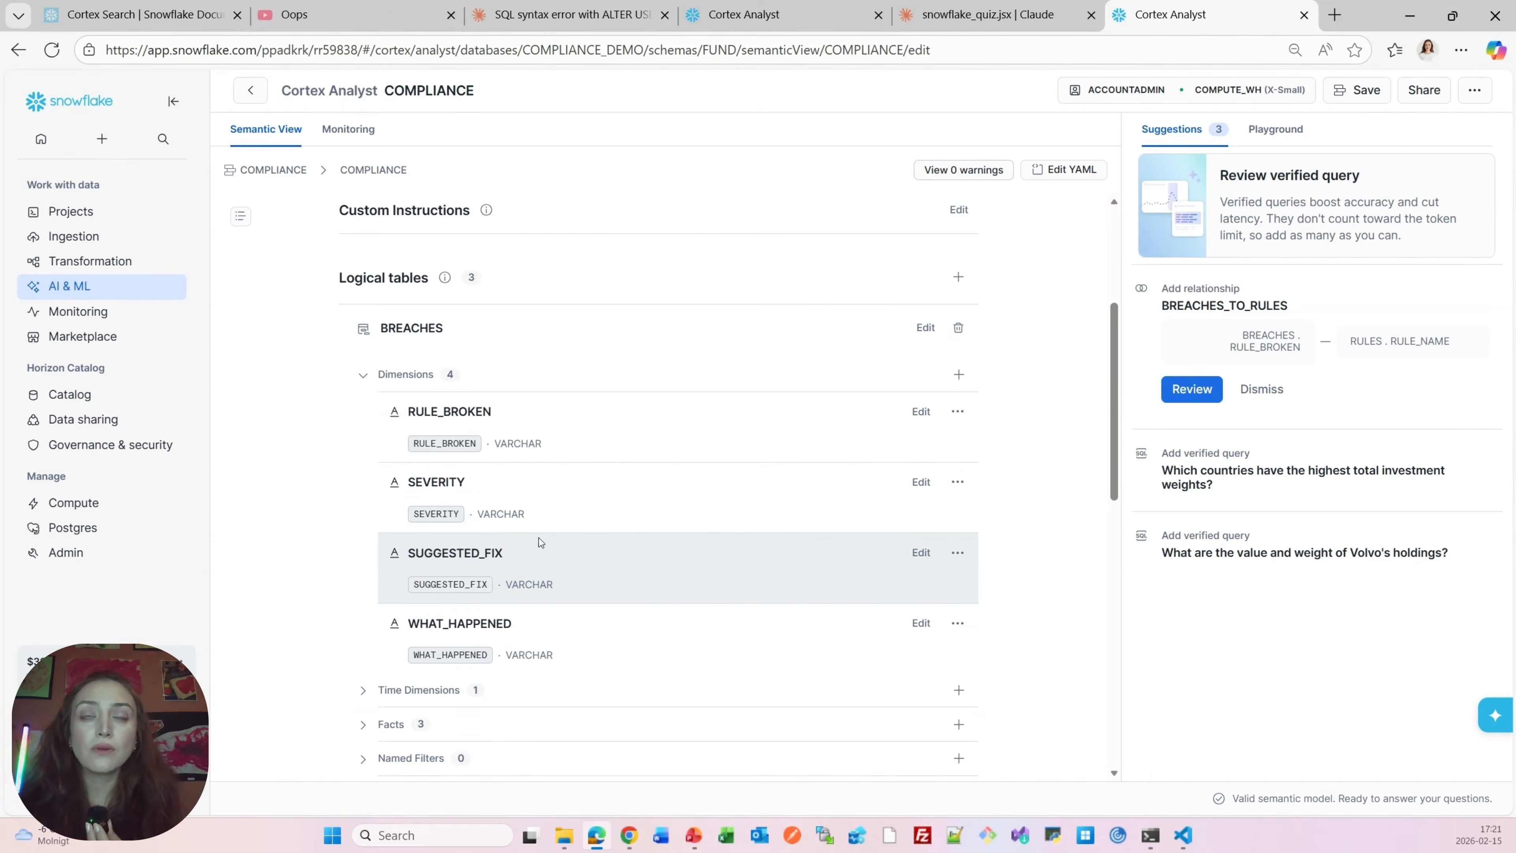
scroll(539, 538, "down", 1)
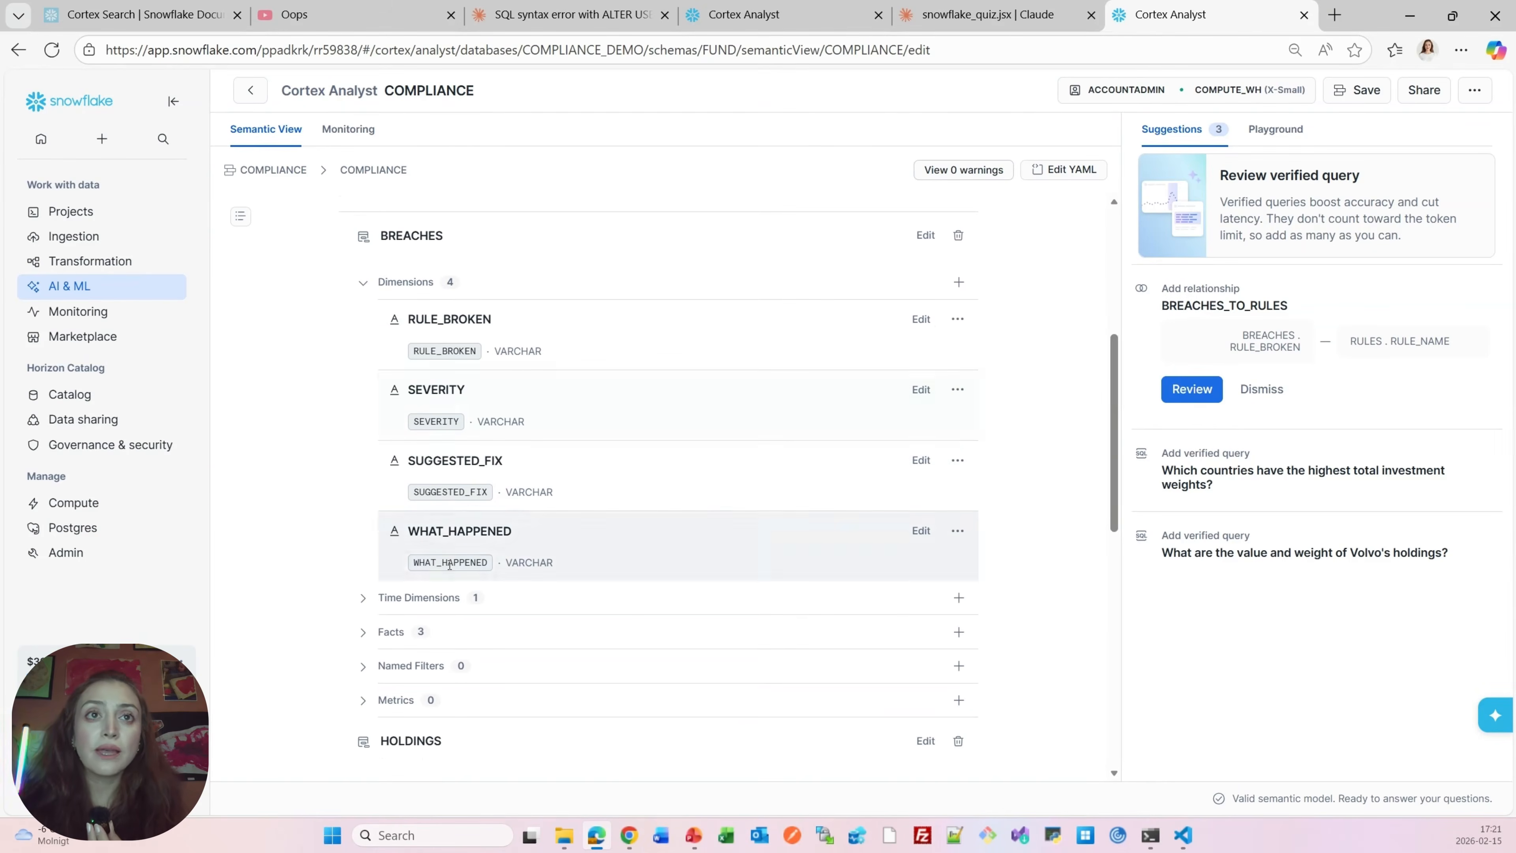
Expand the BREACHES time dimensions and facts to inspect them
left_click(382, 600)
scroll(579, 616, "down", 1)
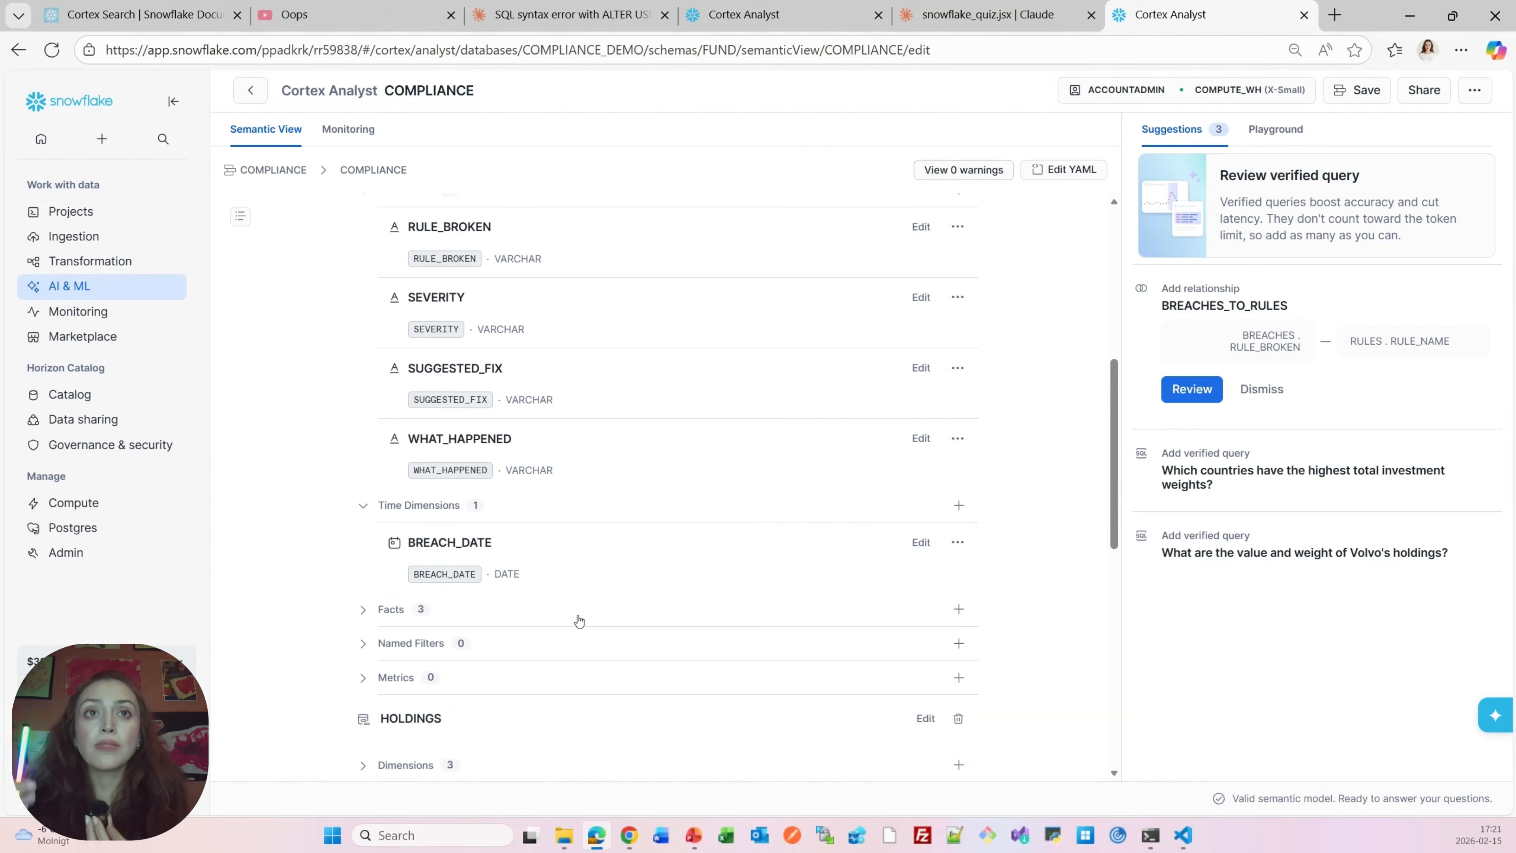
scroll(578, 621, "down", 1)
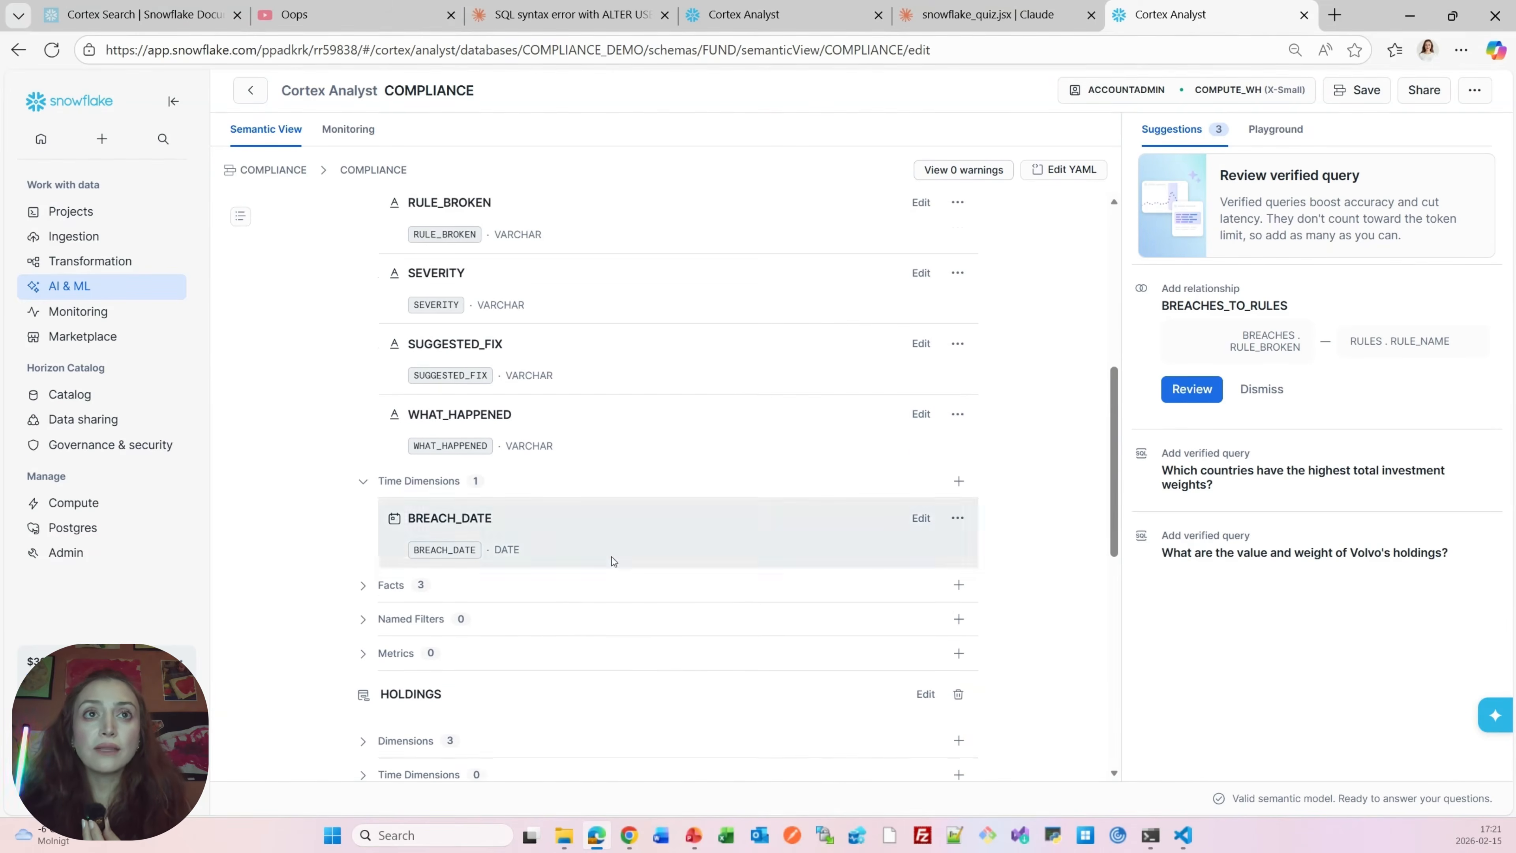
left_click(383, 515)
scroll(515, 557, "down", 2)
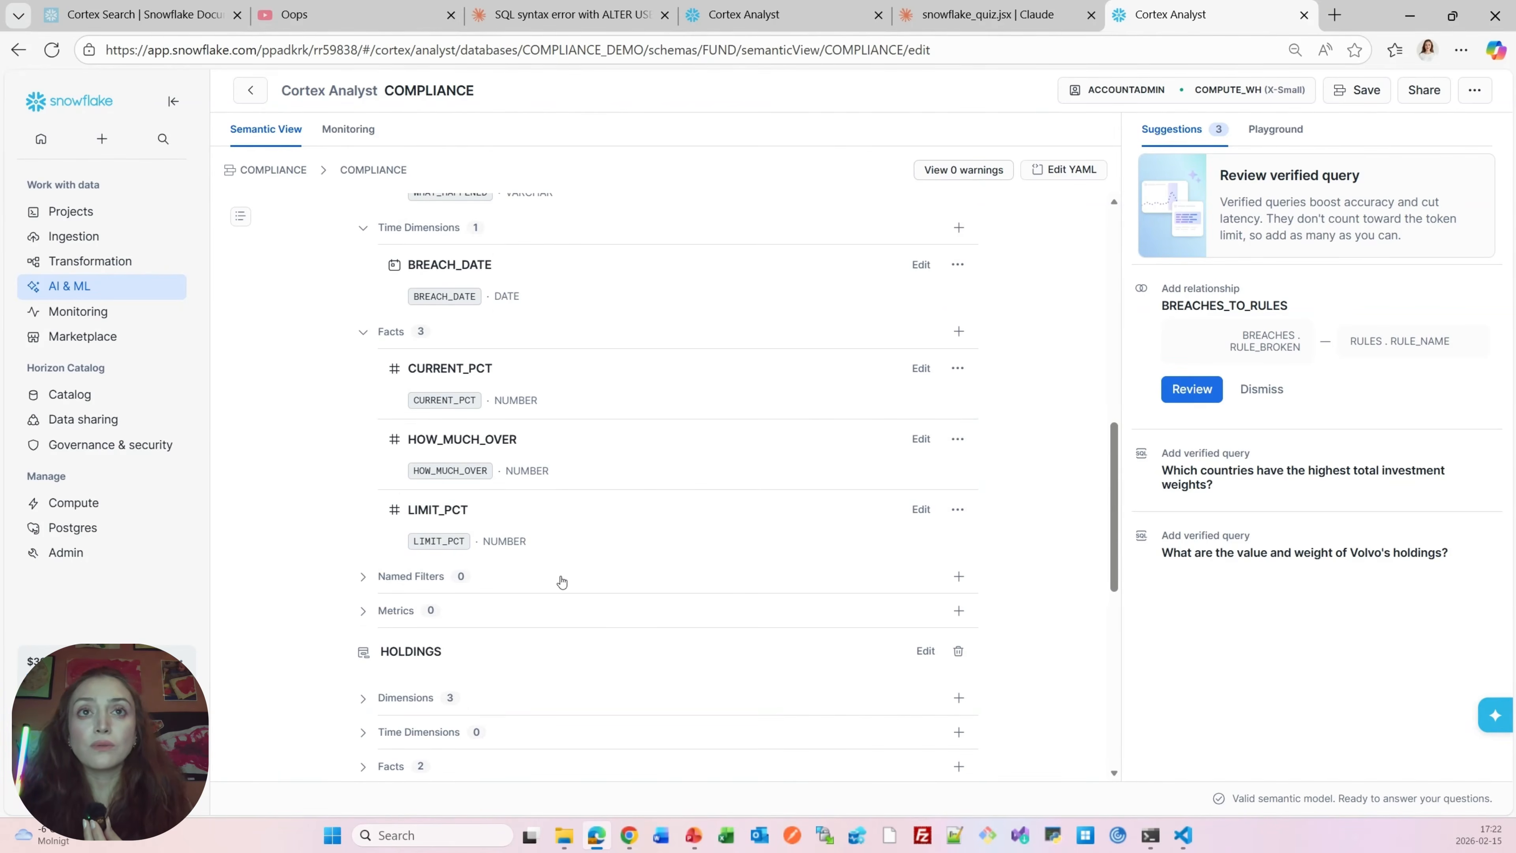
scroll(537, 564, "down", 1)
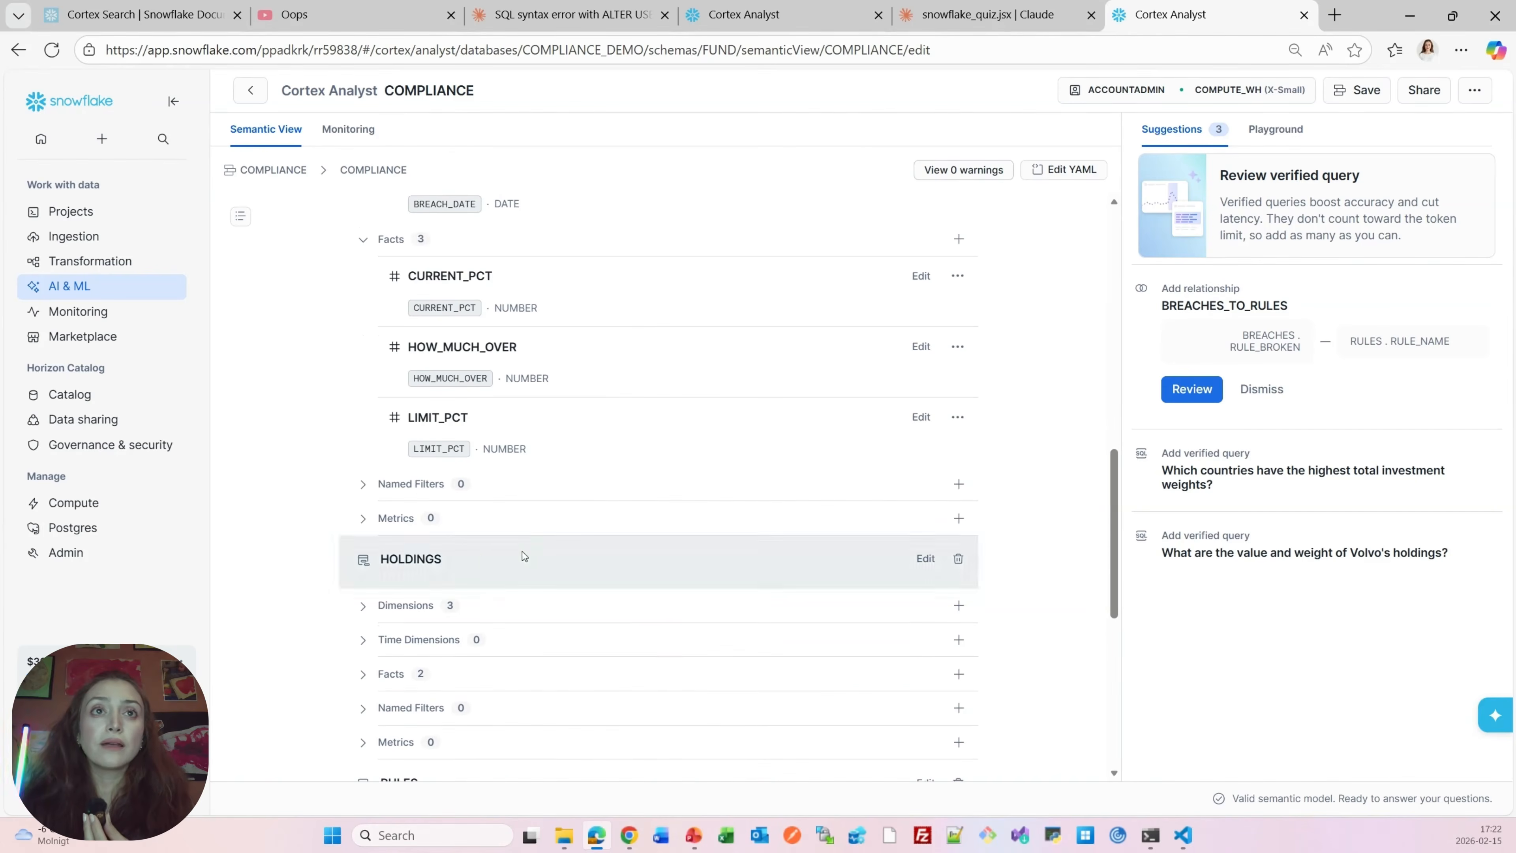
Expand the BREACHES named filters and metrics and open their add forms to see the fields
left_click(402, 488)
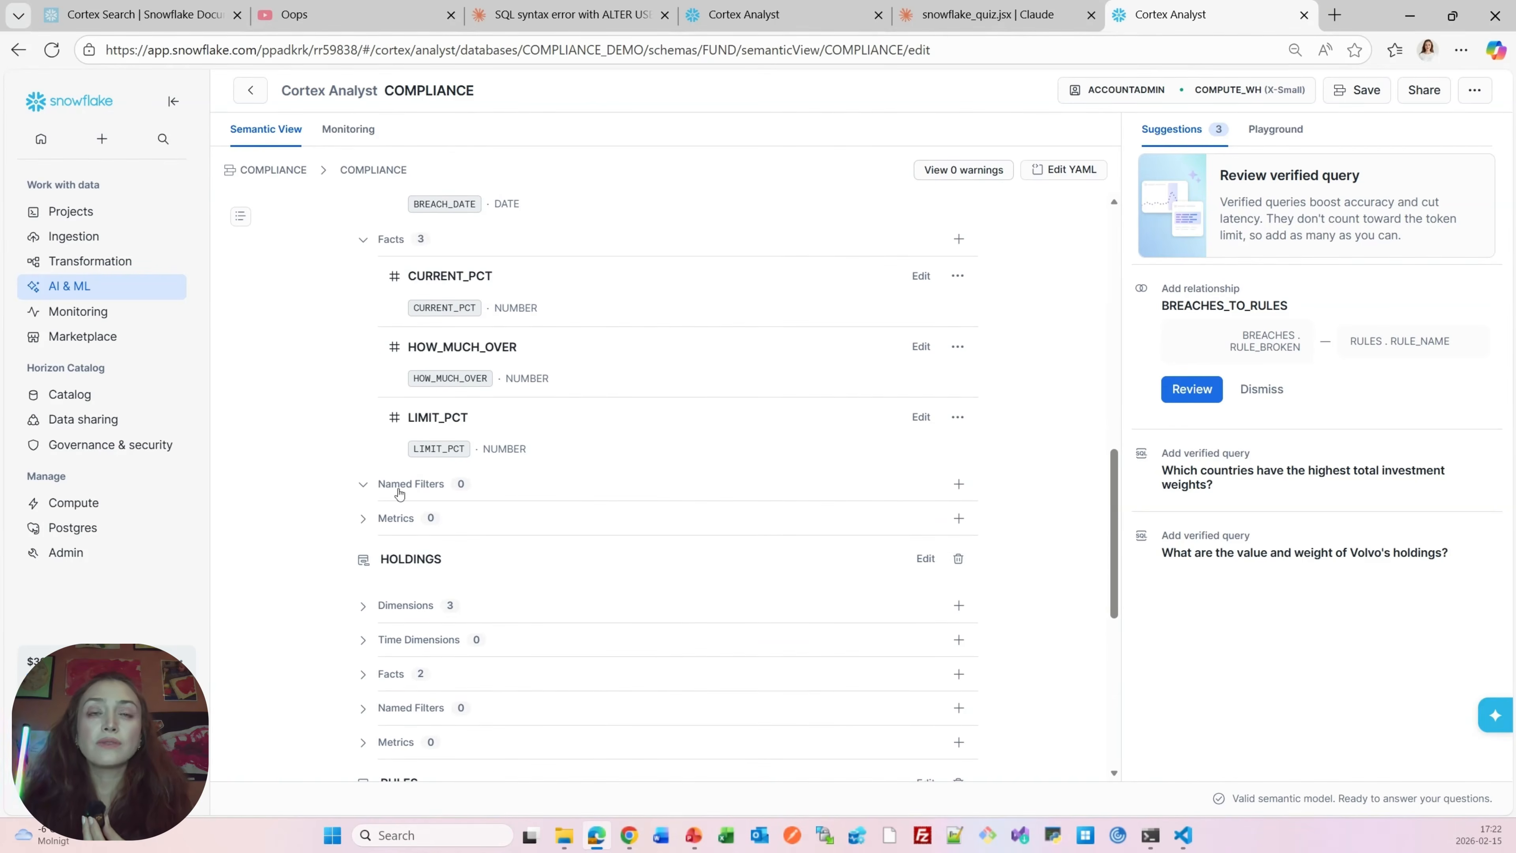
left_click(397, 521)
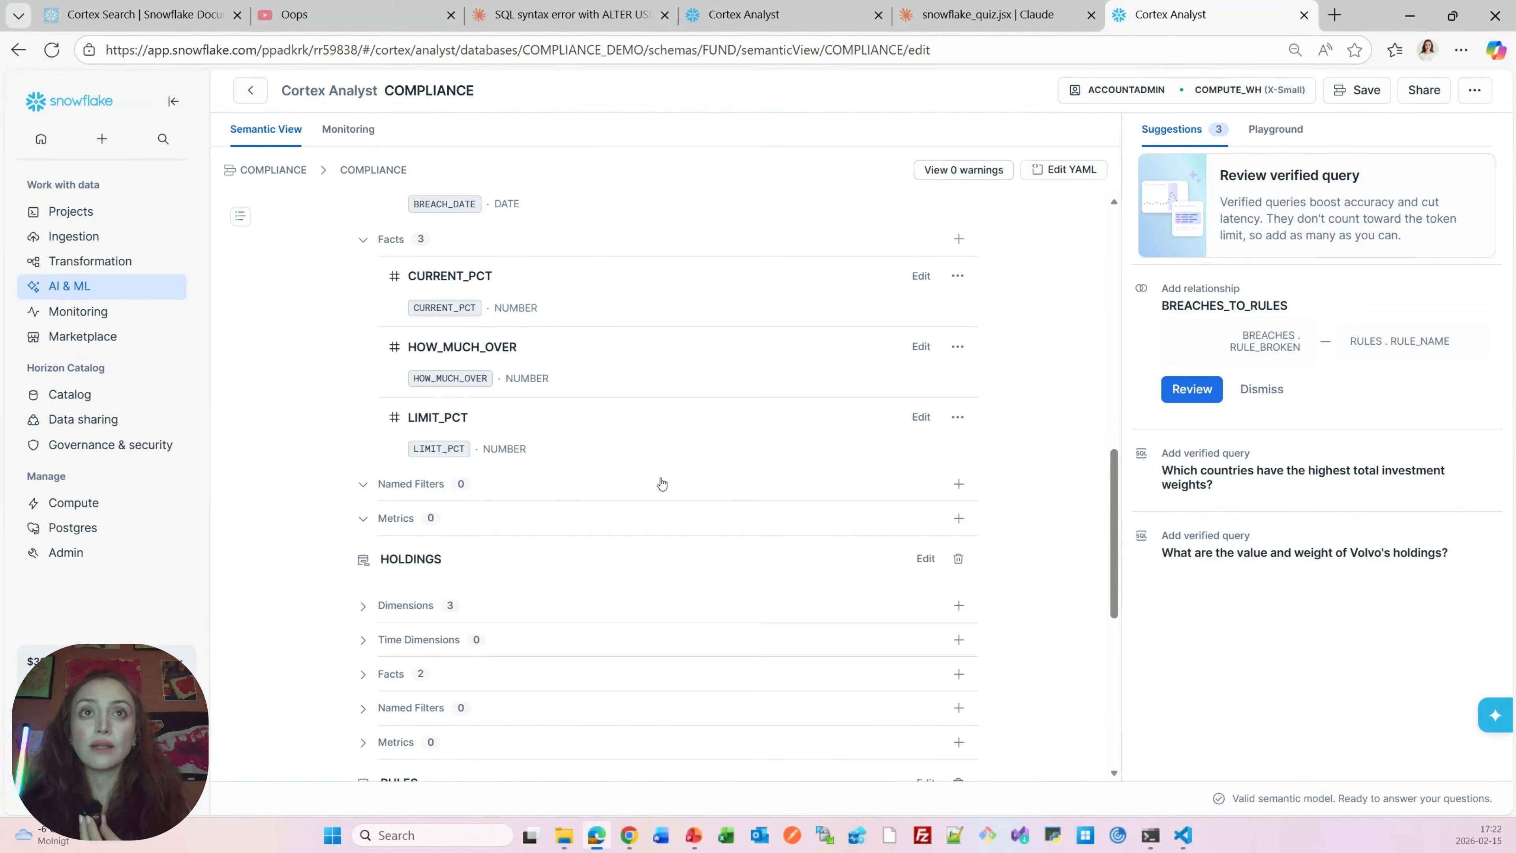
left_click(959, 485)
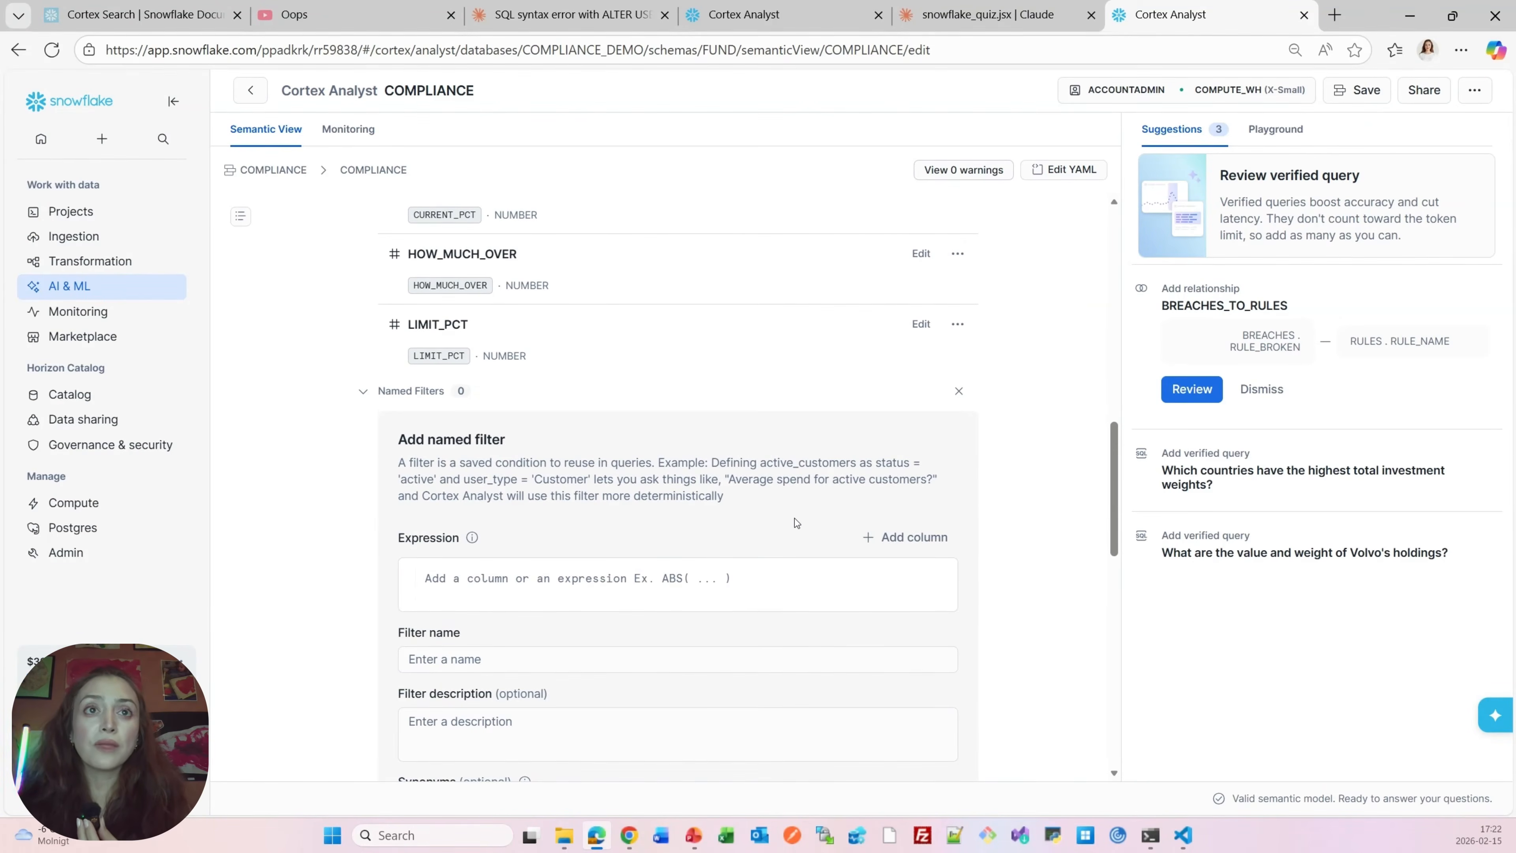
scroll(791, 521, "down", 5)
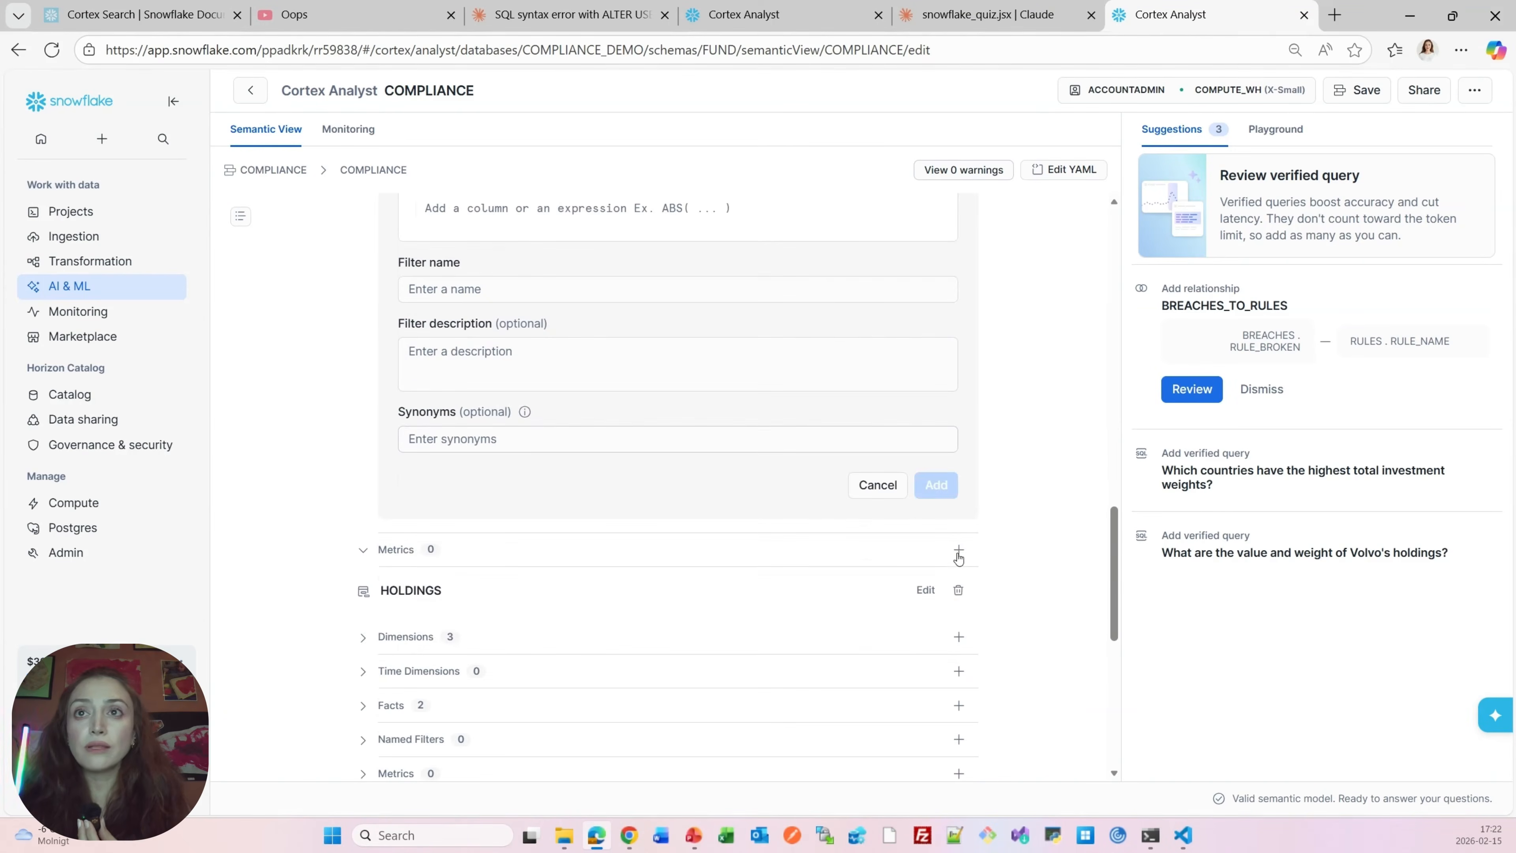
left_click(958, 550)
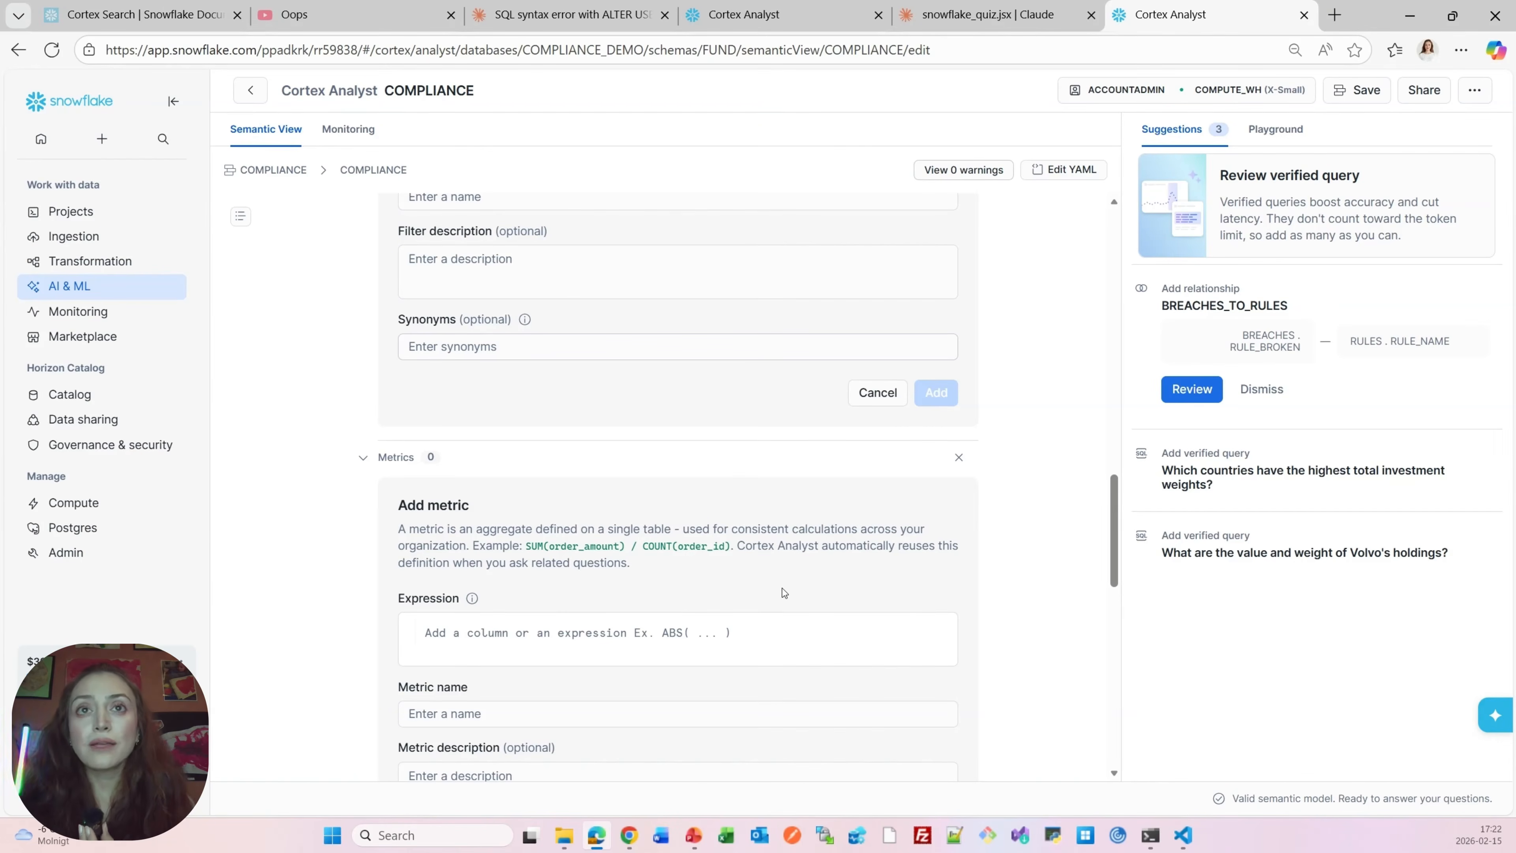
scroll(782, 589, "down", 8)
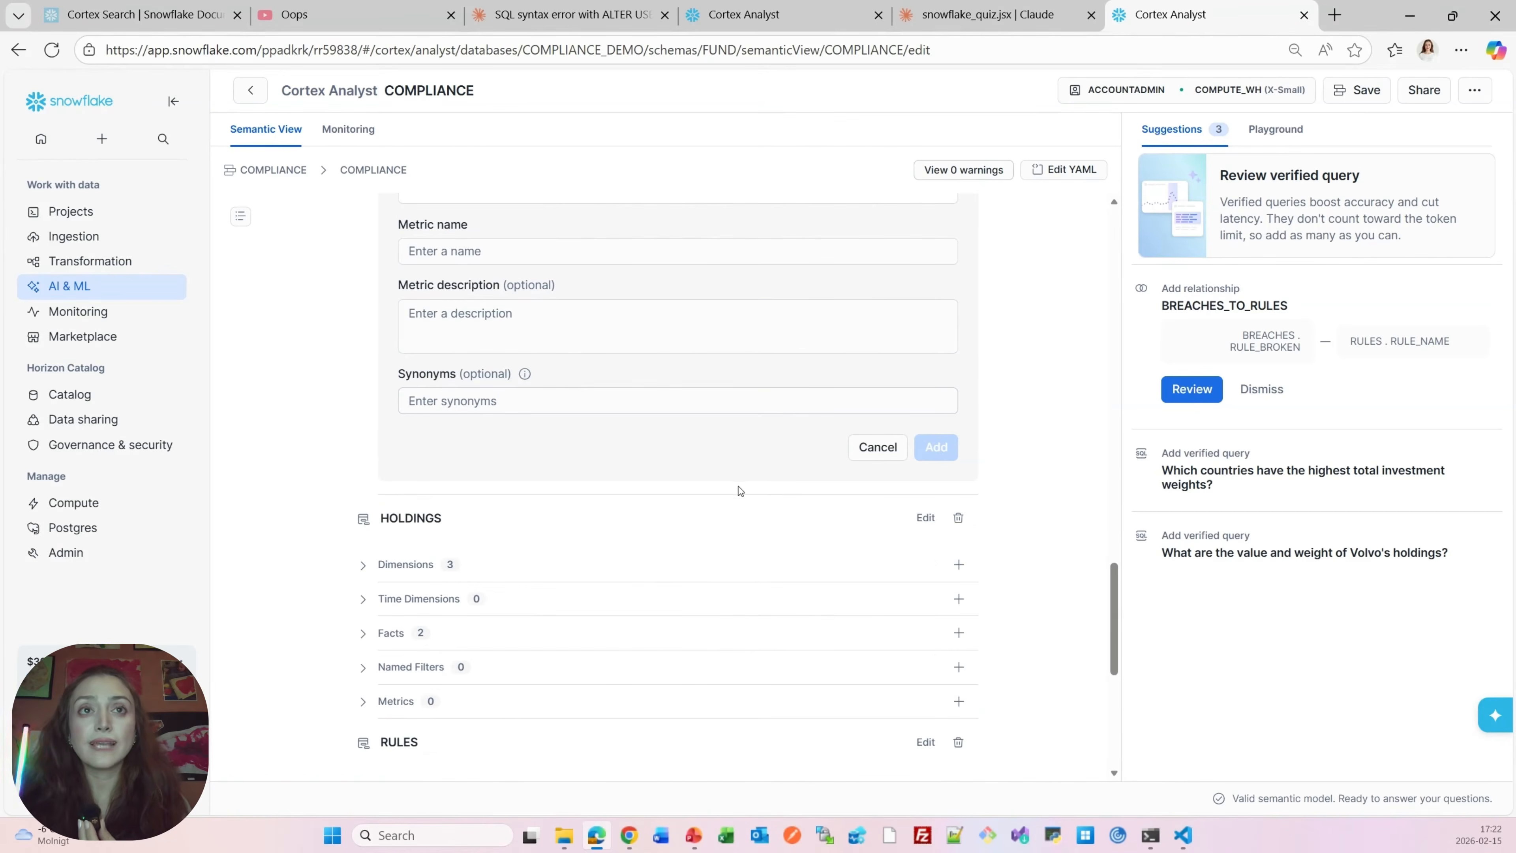
scroll(619, 520, "down", 2)
scroll(550, 598, "down", 6)
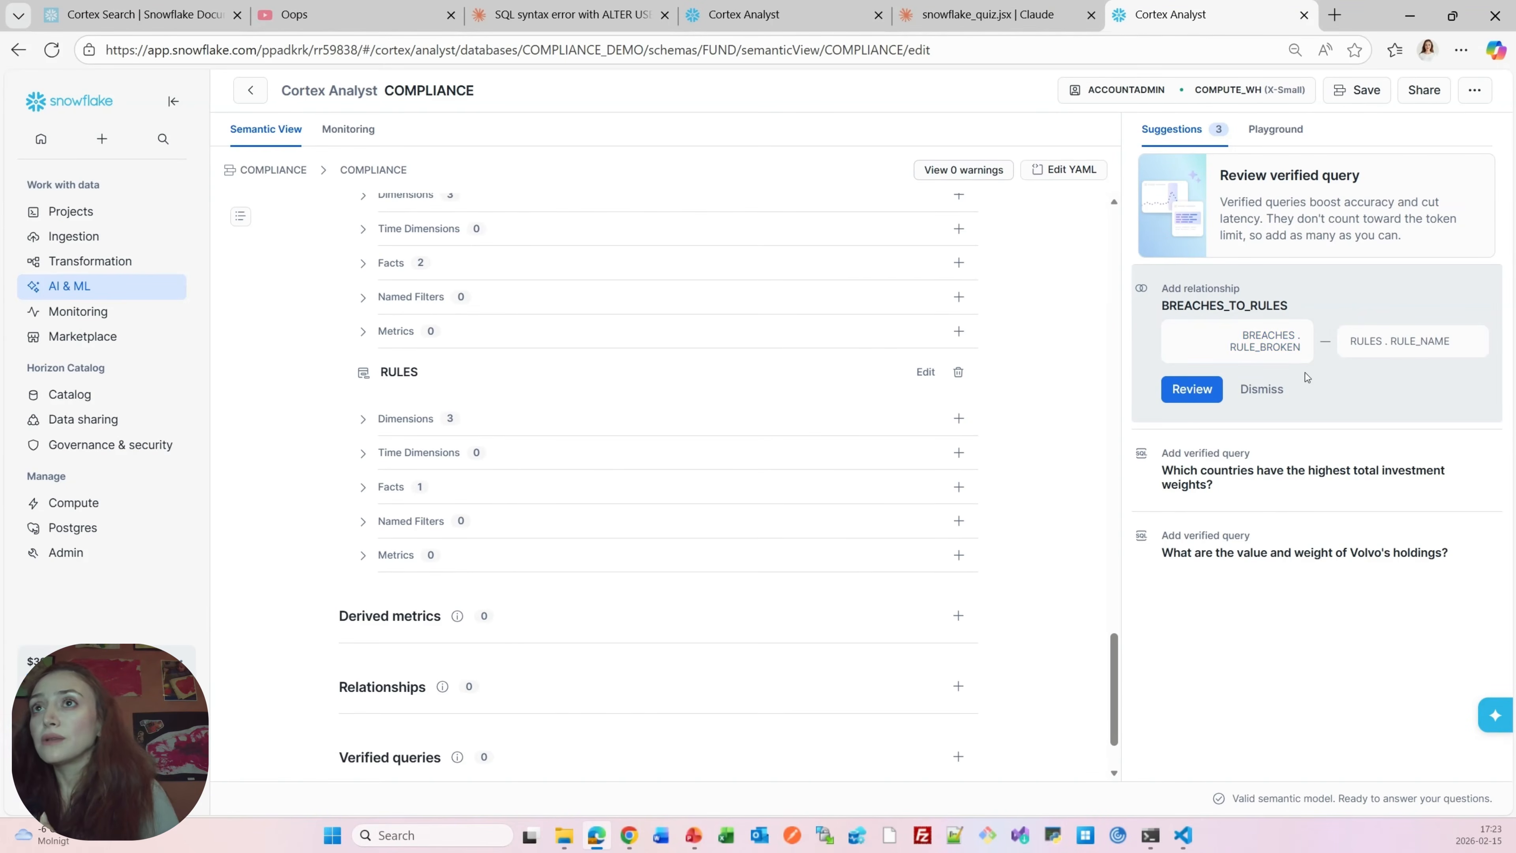
Review the suggested BREACHES_TO_RULES relationship joining BREACHES.RULE_BROKEN to RULES.RULE_NAME and add it
left_click(1190, 391)
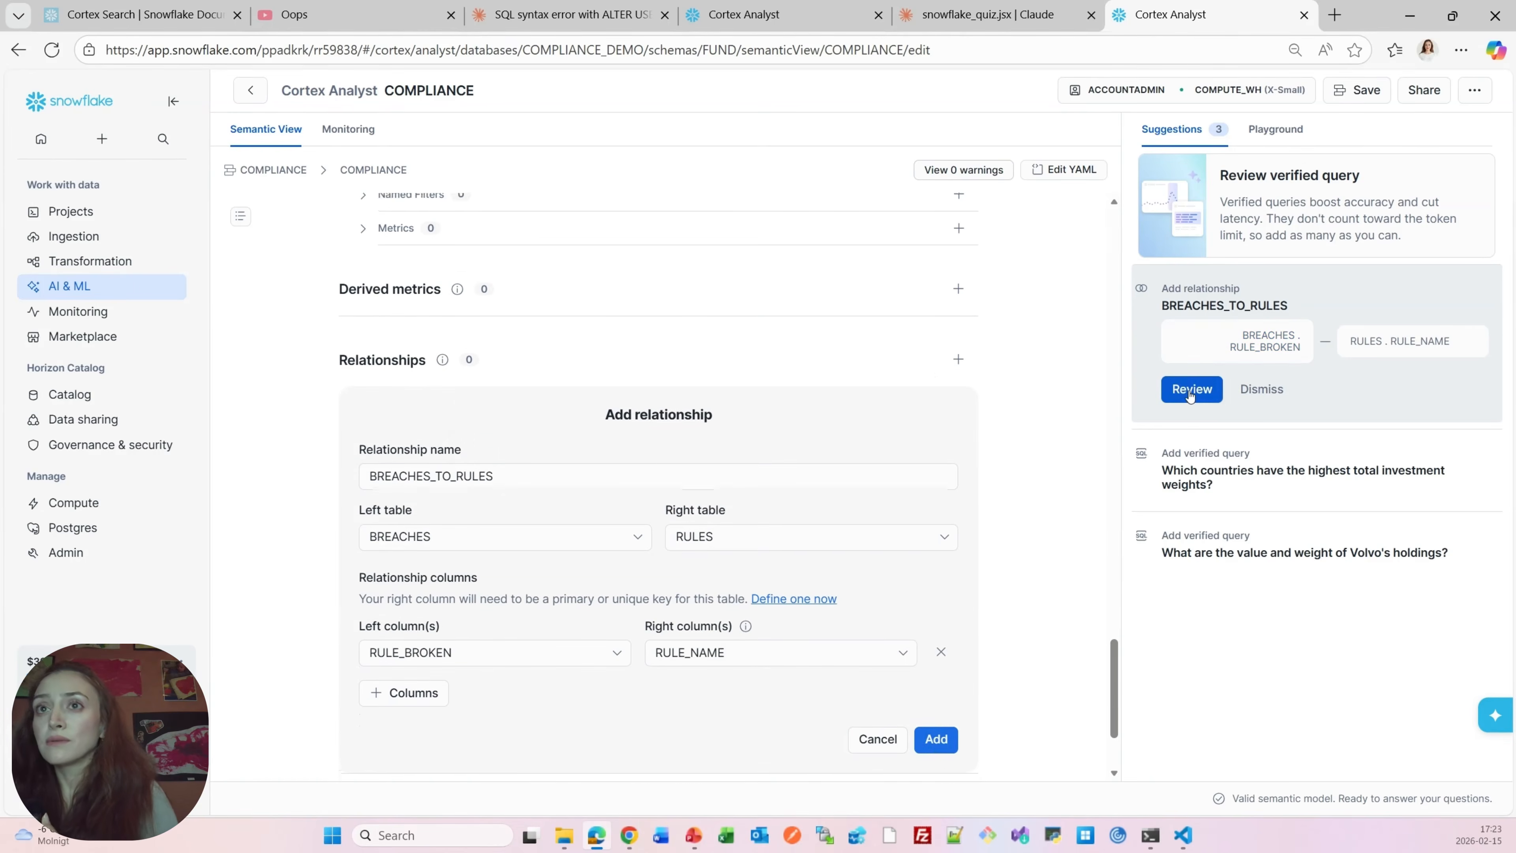
left_click(931, 749)
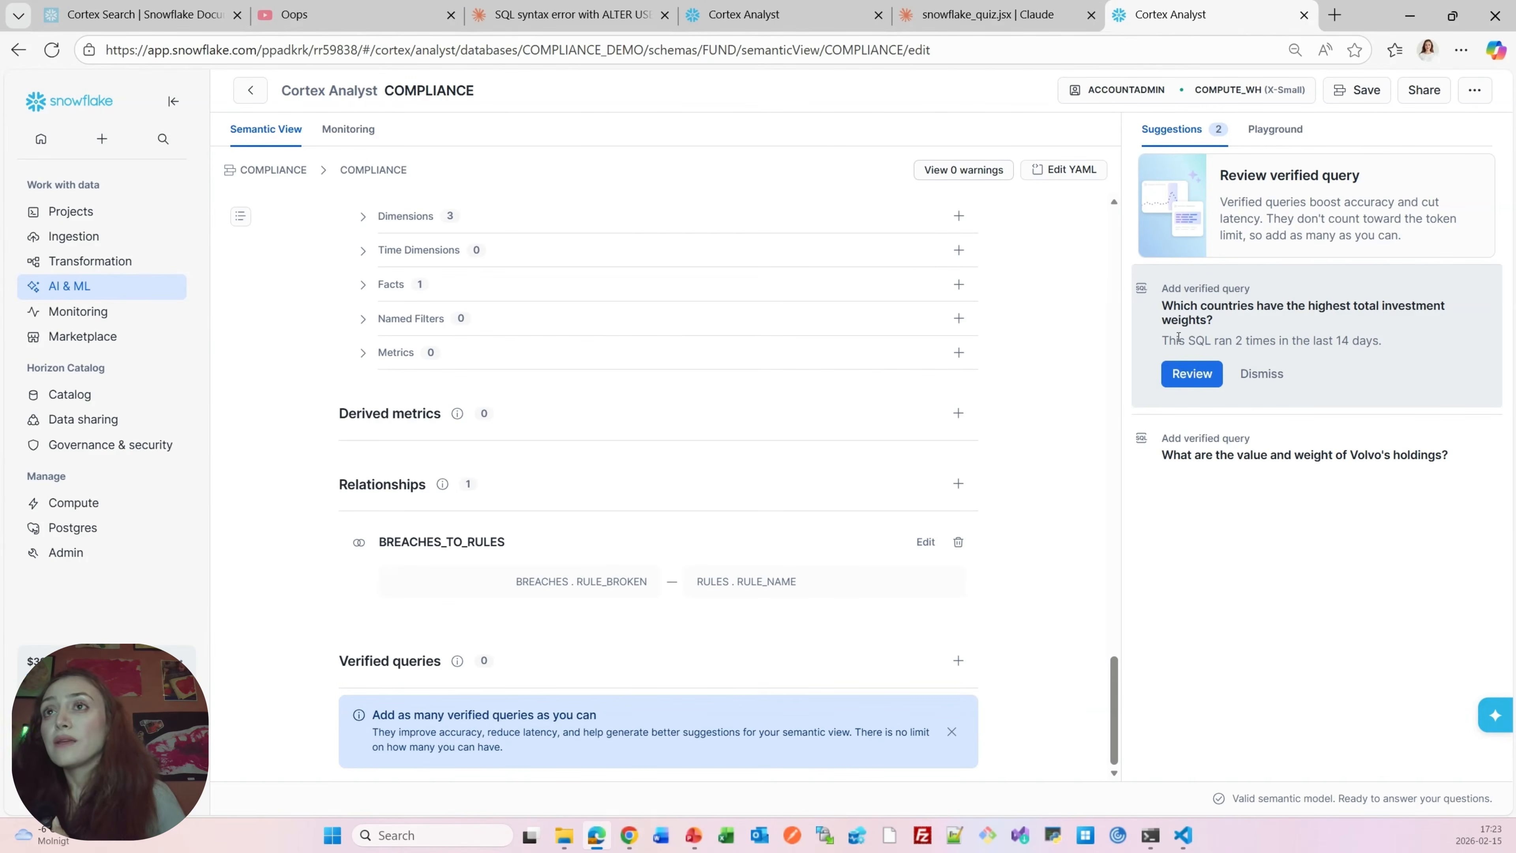
Review, run and save the suggested verified query 'Which countries have the highest total investment weights?'
left_click(1192, 373)
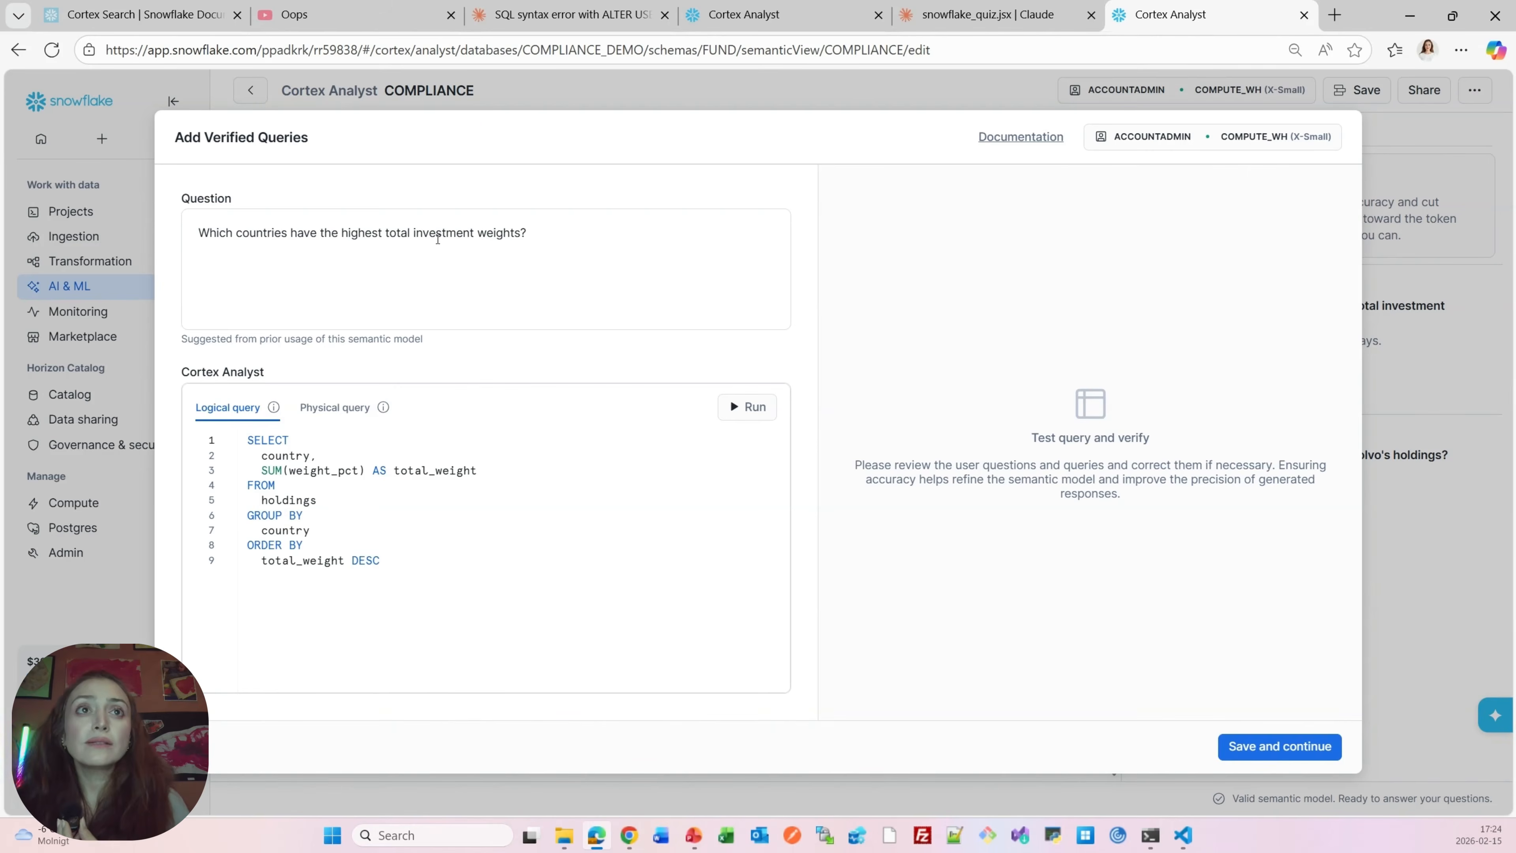
left_click_drag(404, 571, 227, 444)
left_click(747, 412)
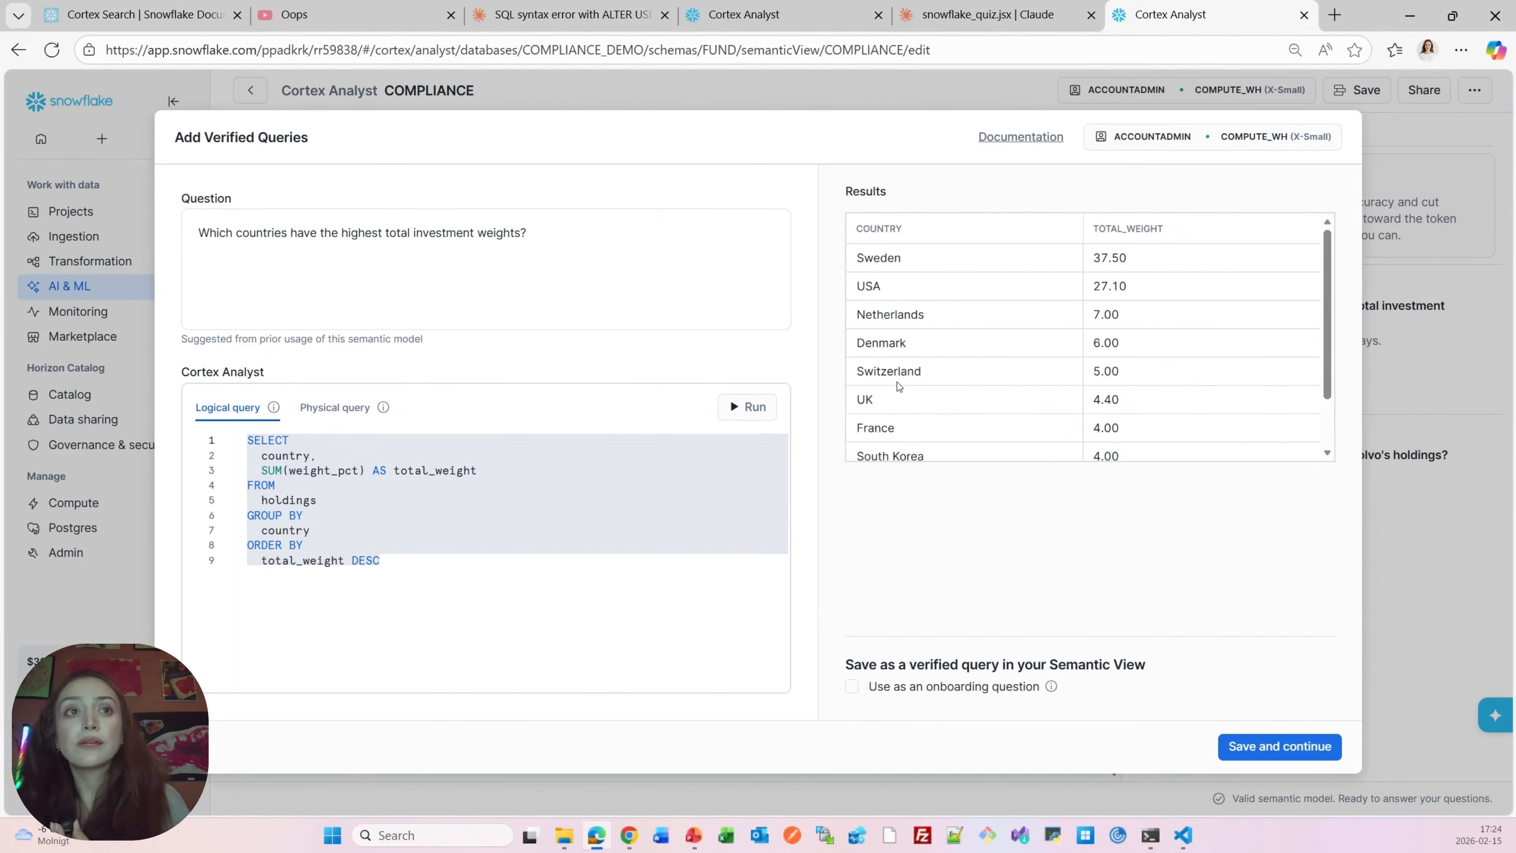
left_click(1254, 753)
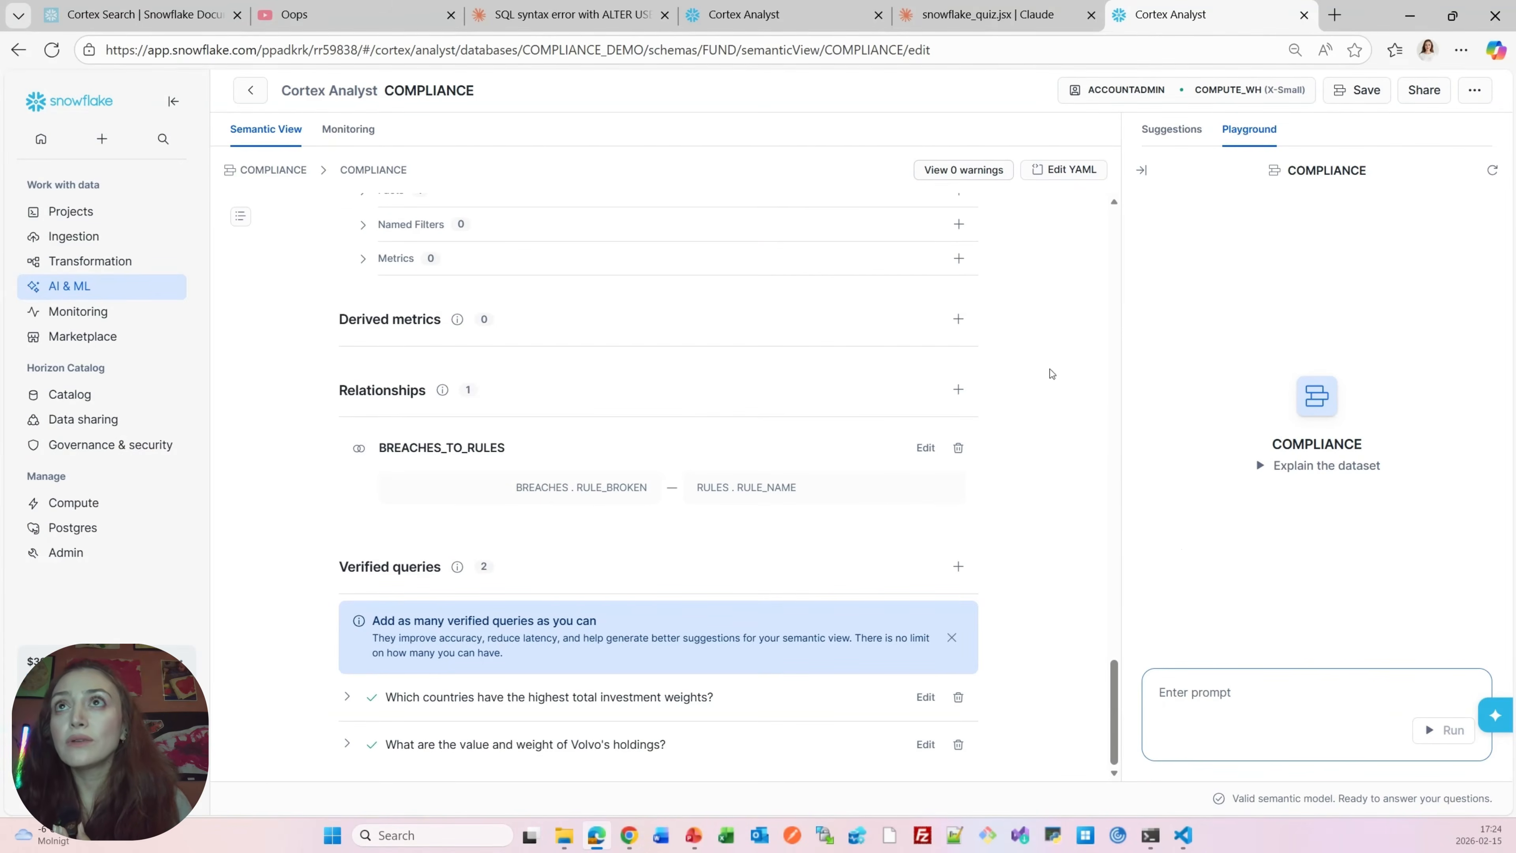
Open the YAML editor to view the semantic view's generated definition
left_click(1059, 173)
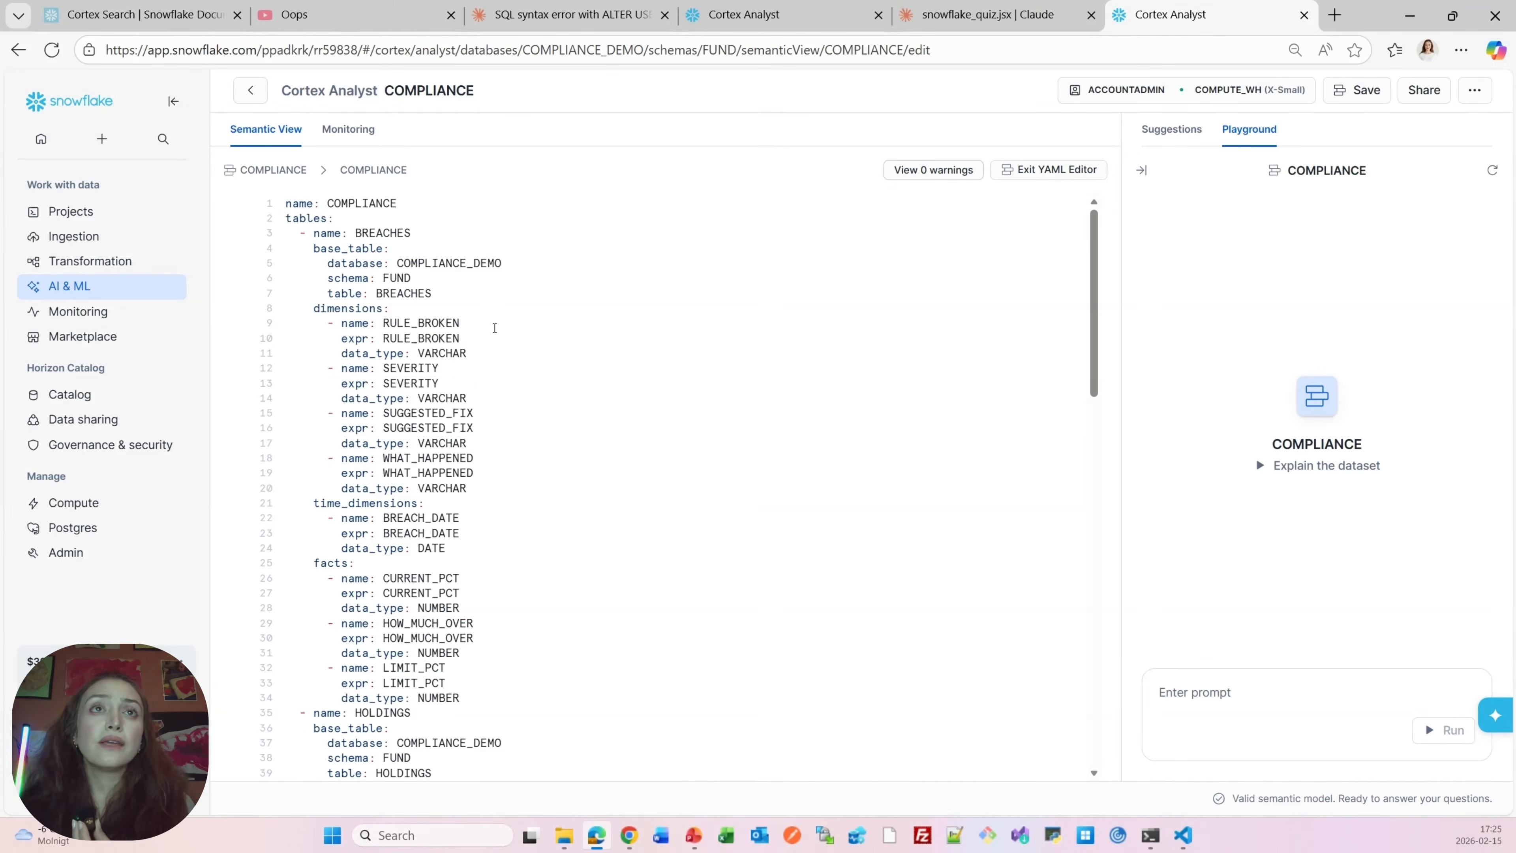
scroll(494, 331, "down", 20)
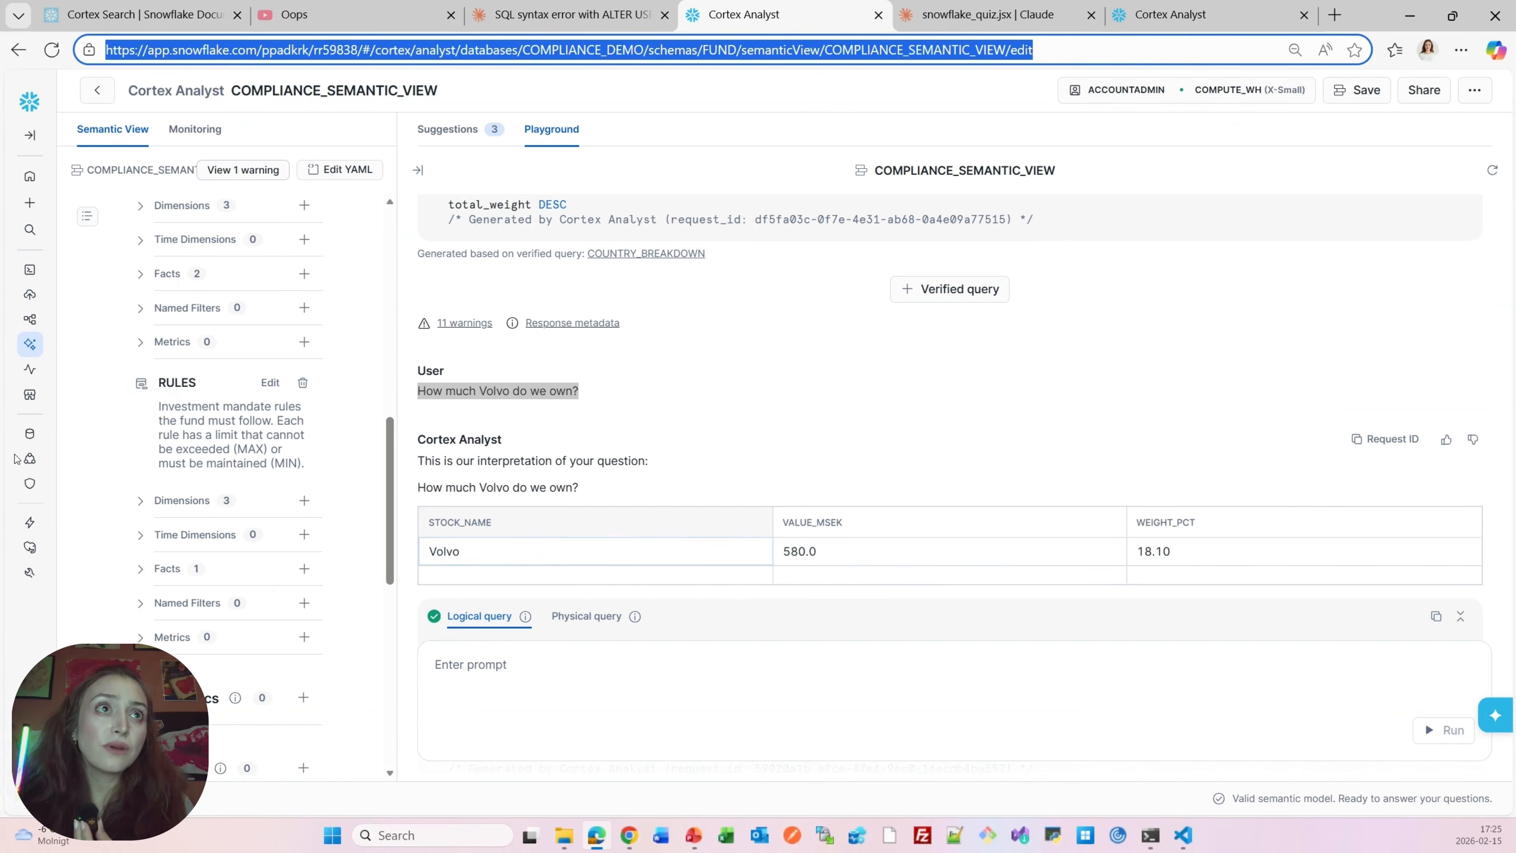
Open the COMPLIANCE_SEMANTIC_VIEW semantic view under COMPLIANCE_DEMO.FUND in the Database Explorer
mouse_move(29, 437)
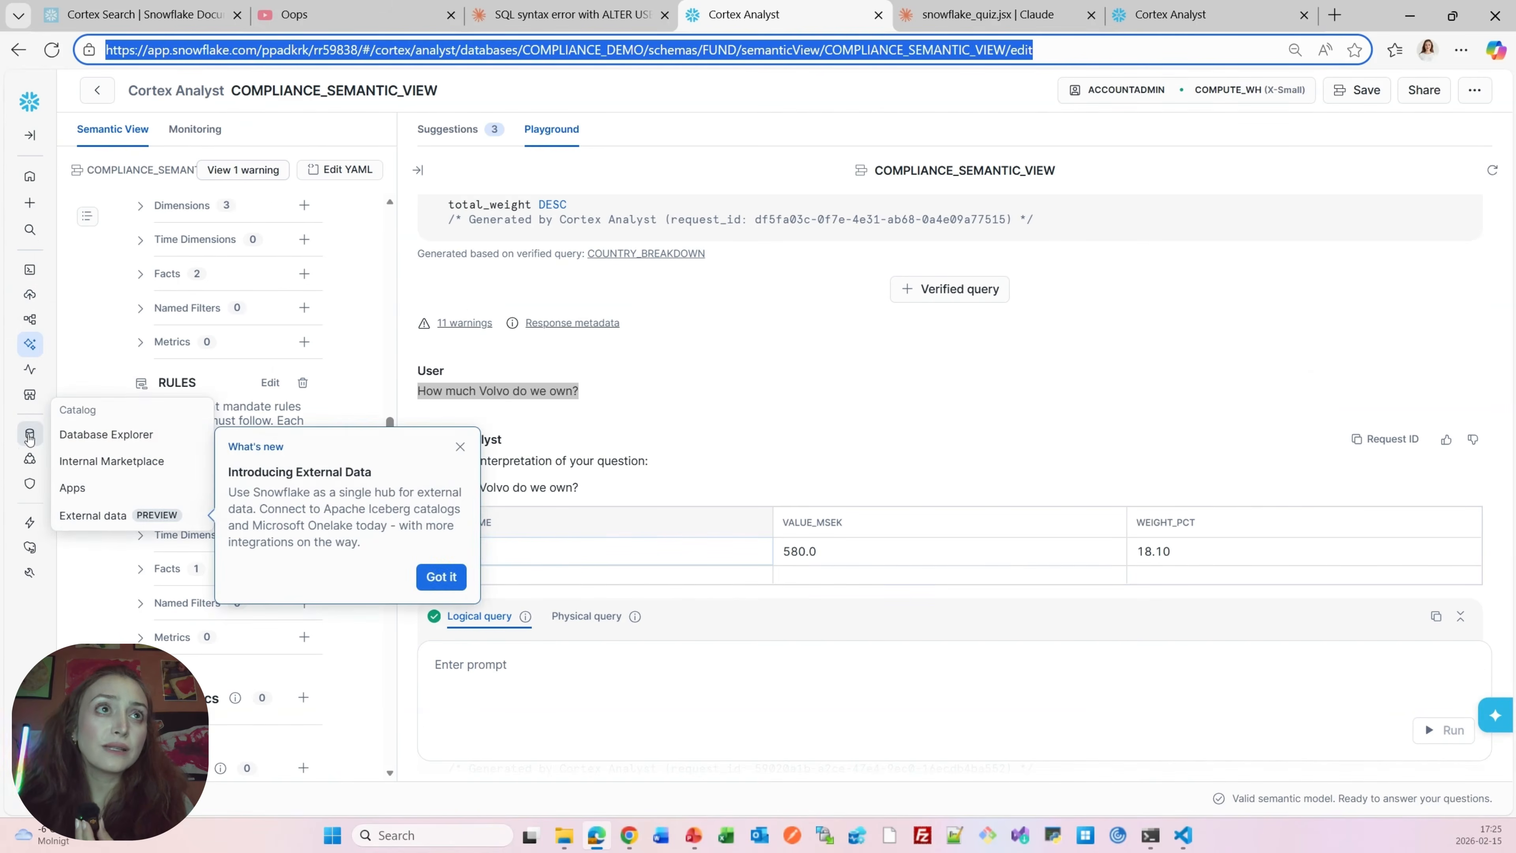
left_click(82, 440)
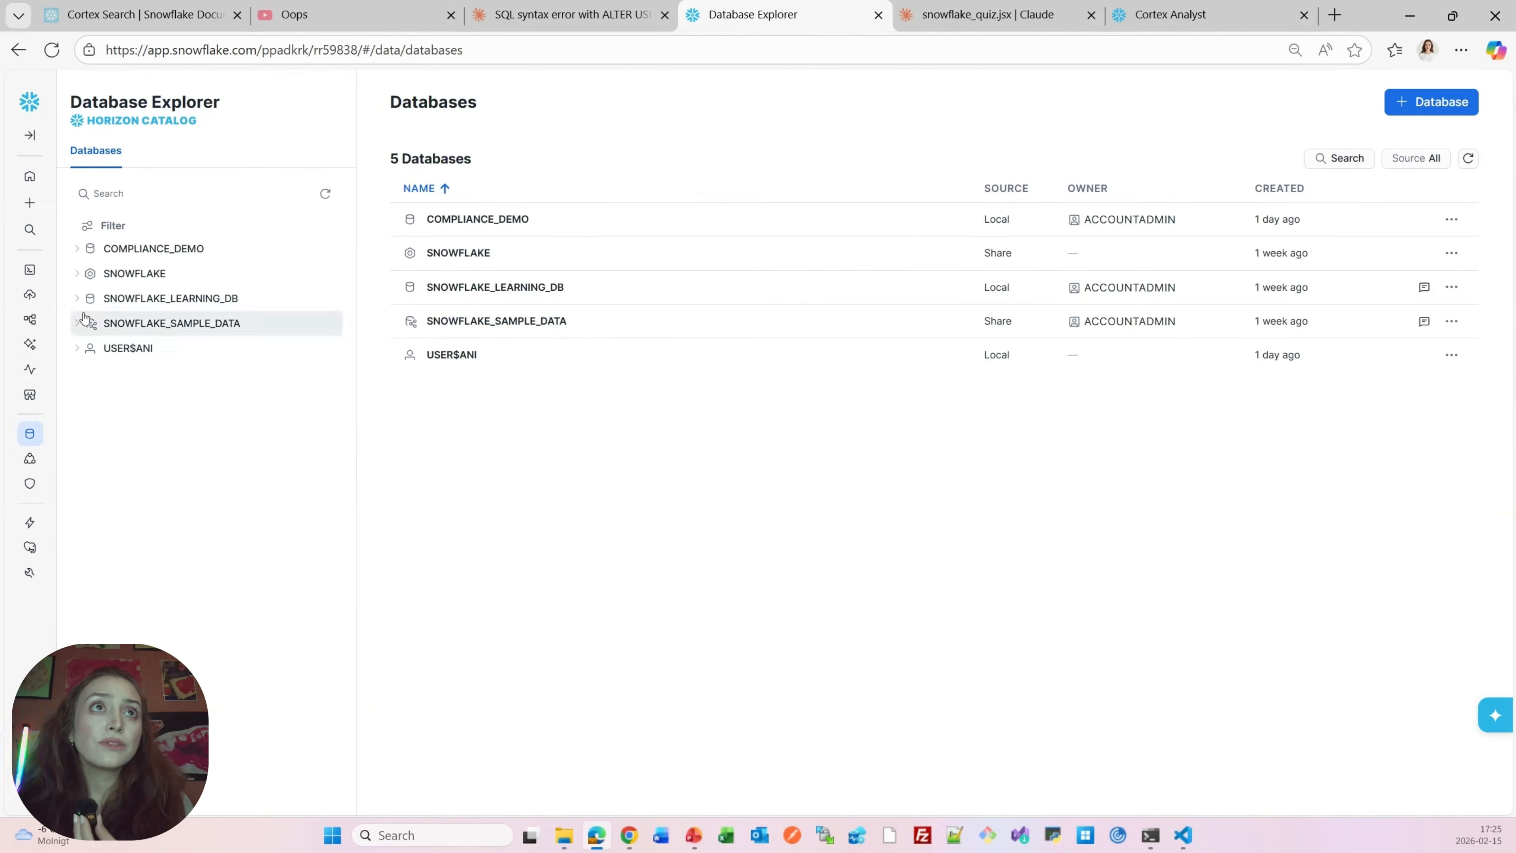
left_click(77, 250)
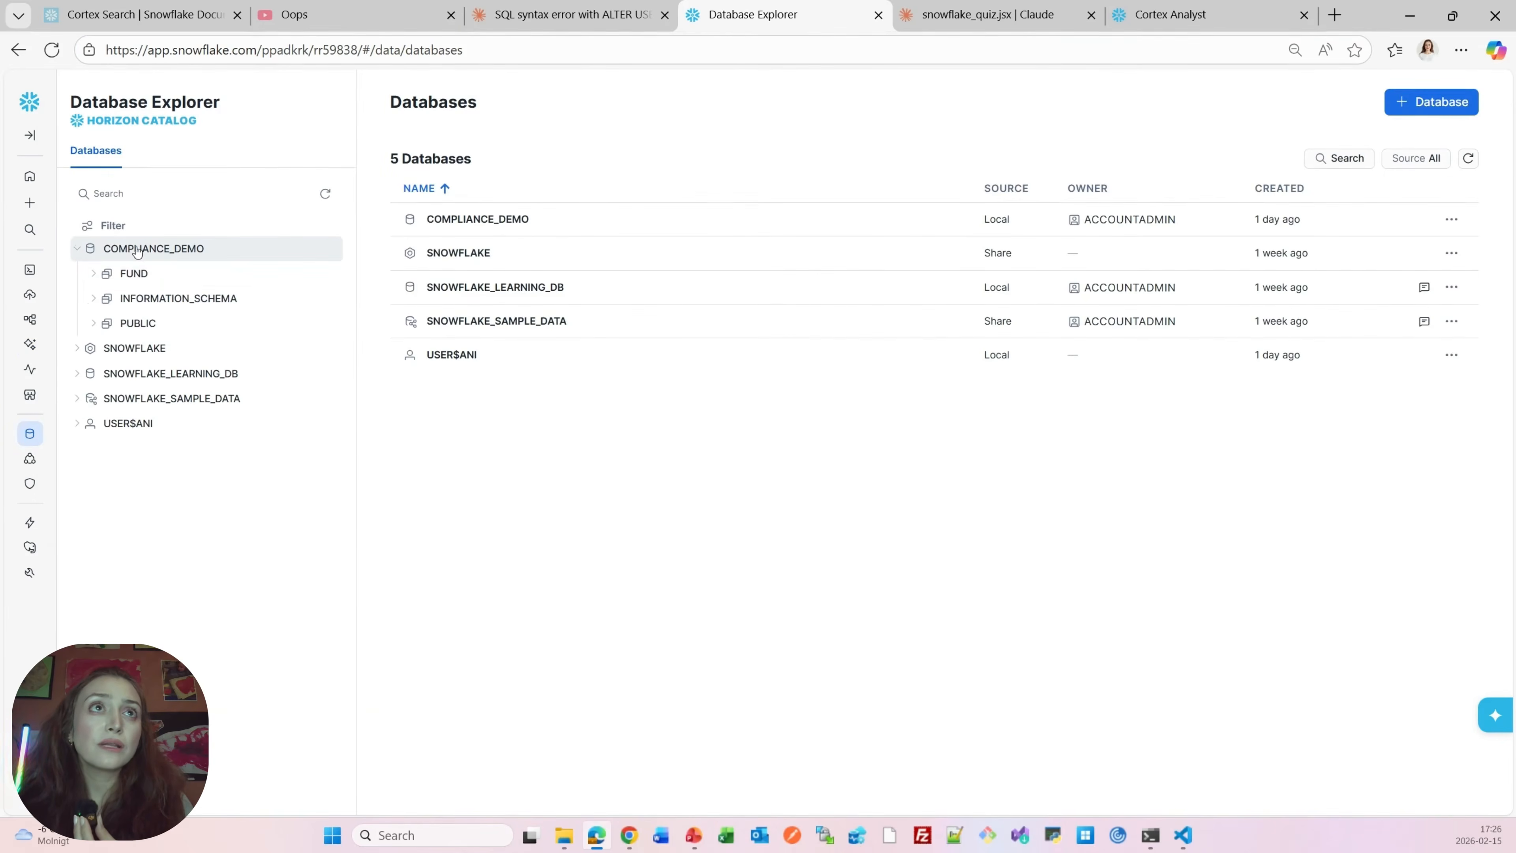
left_click(95, 276)
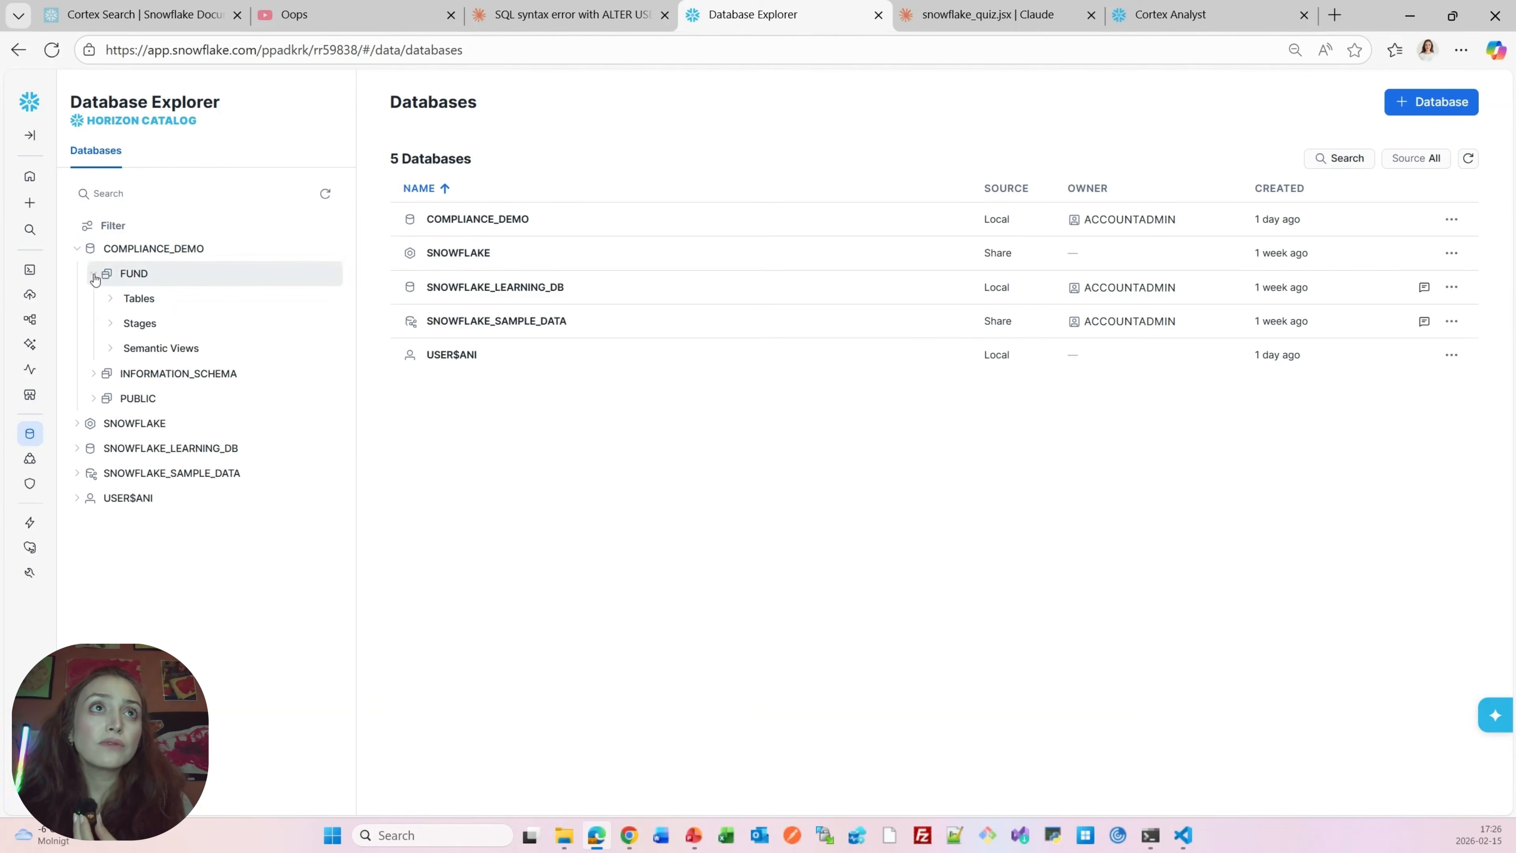
left_click(112, 350)
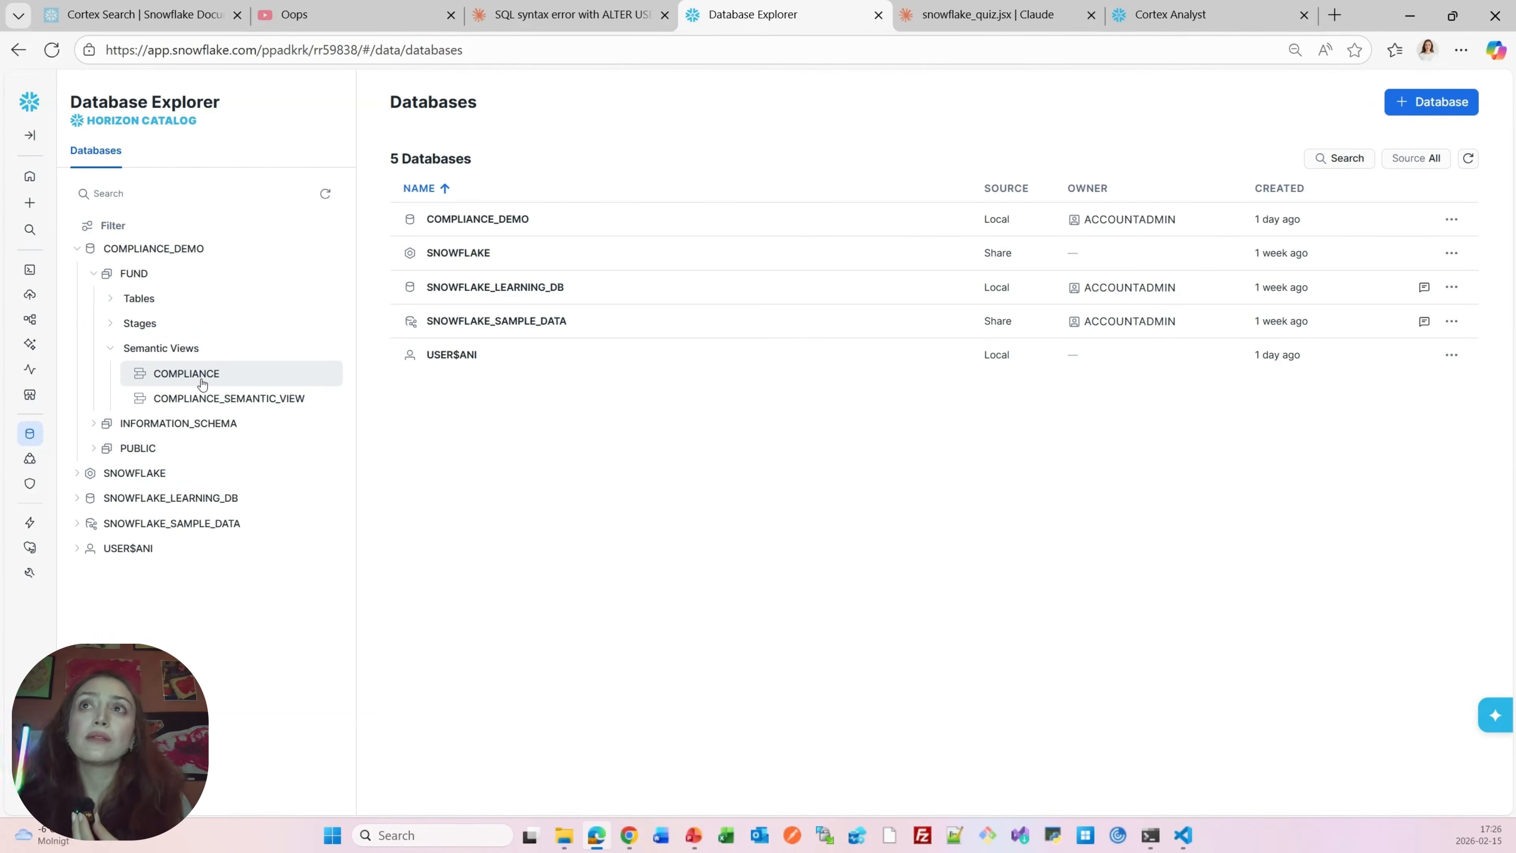
left_click(211, 406)
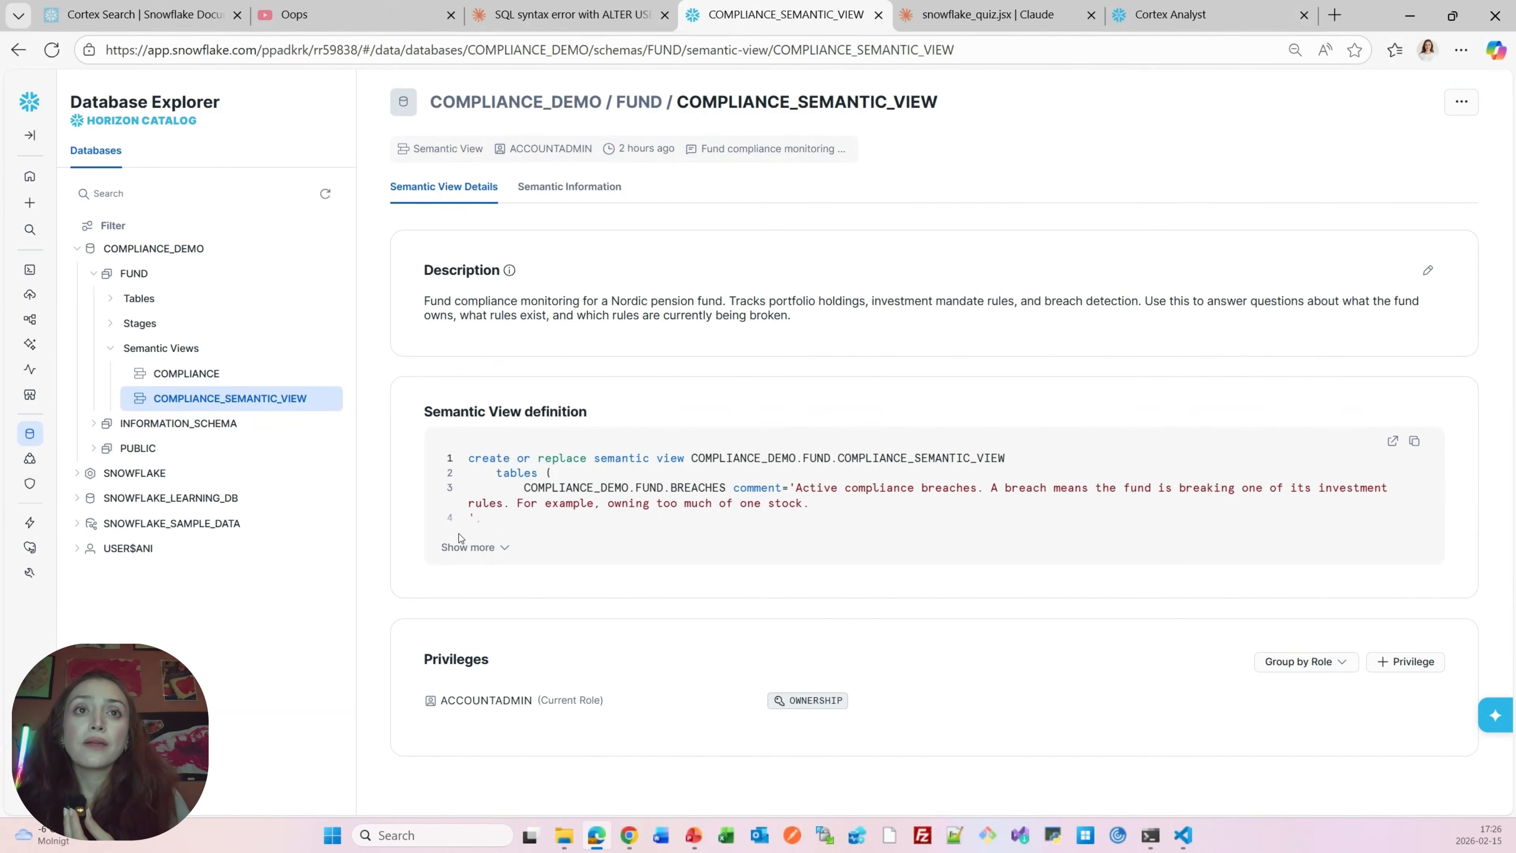
Expand the COMPLIANCE_SEMANTIC_VIEW definition and open it in a new SQL worksheet
left_click(480, 555)
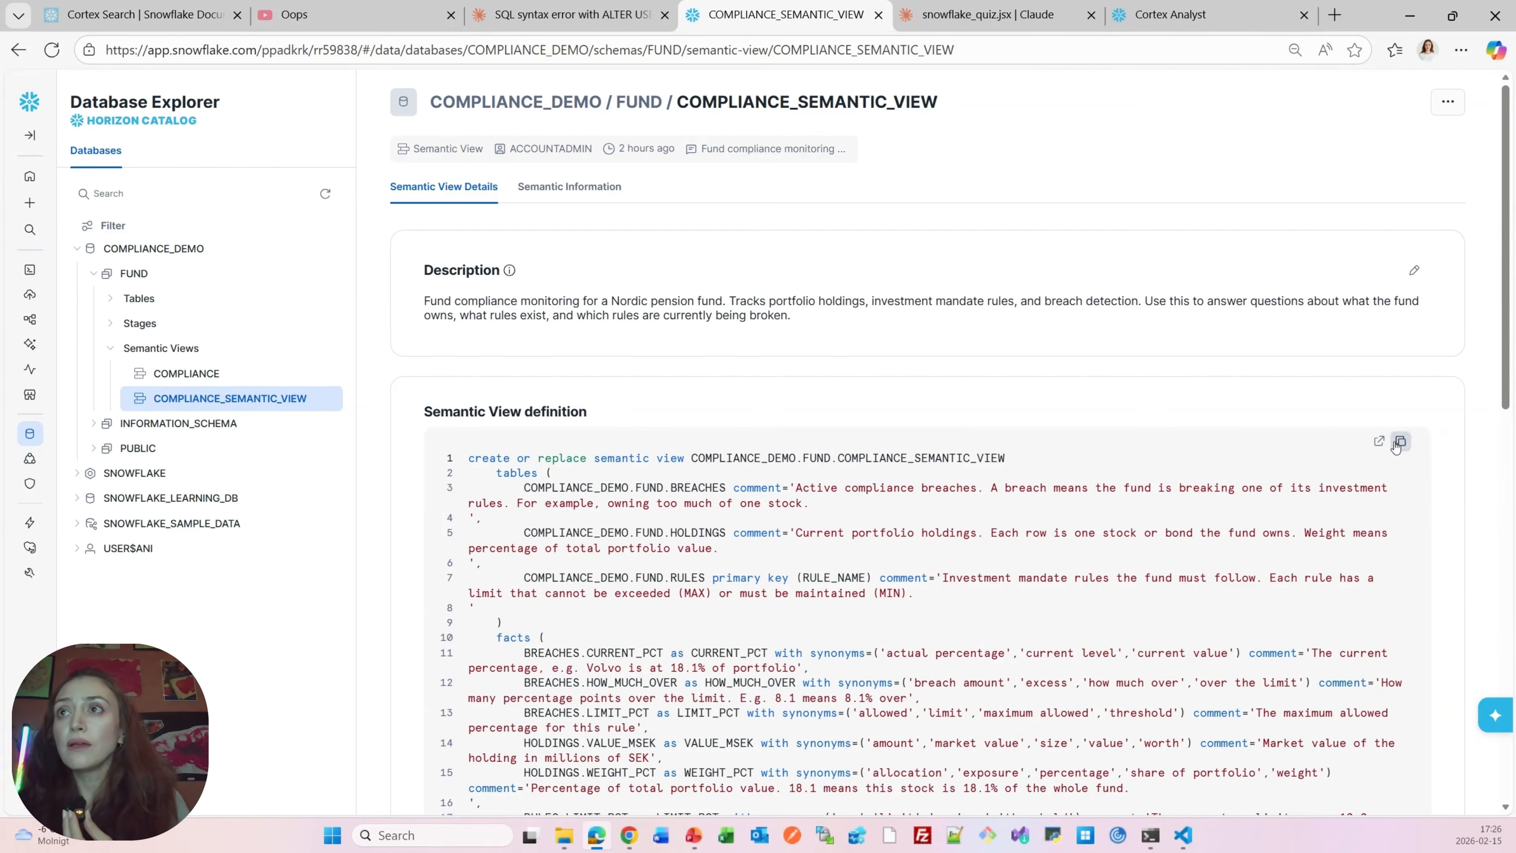
left_click(1380, 442)
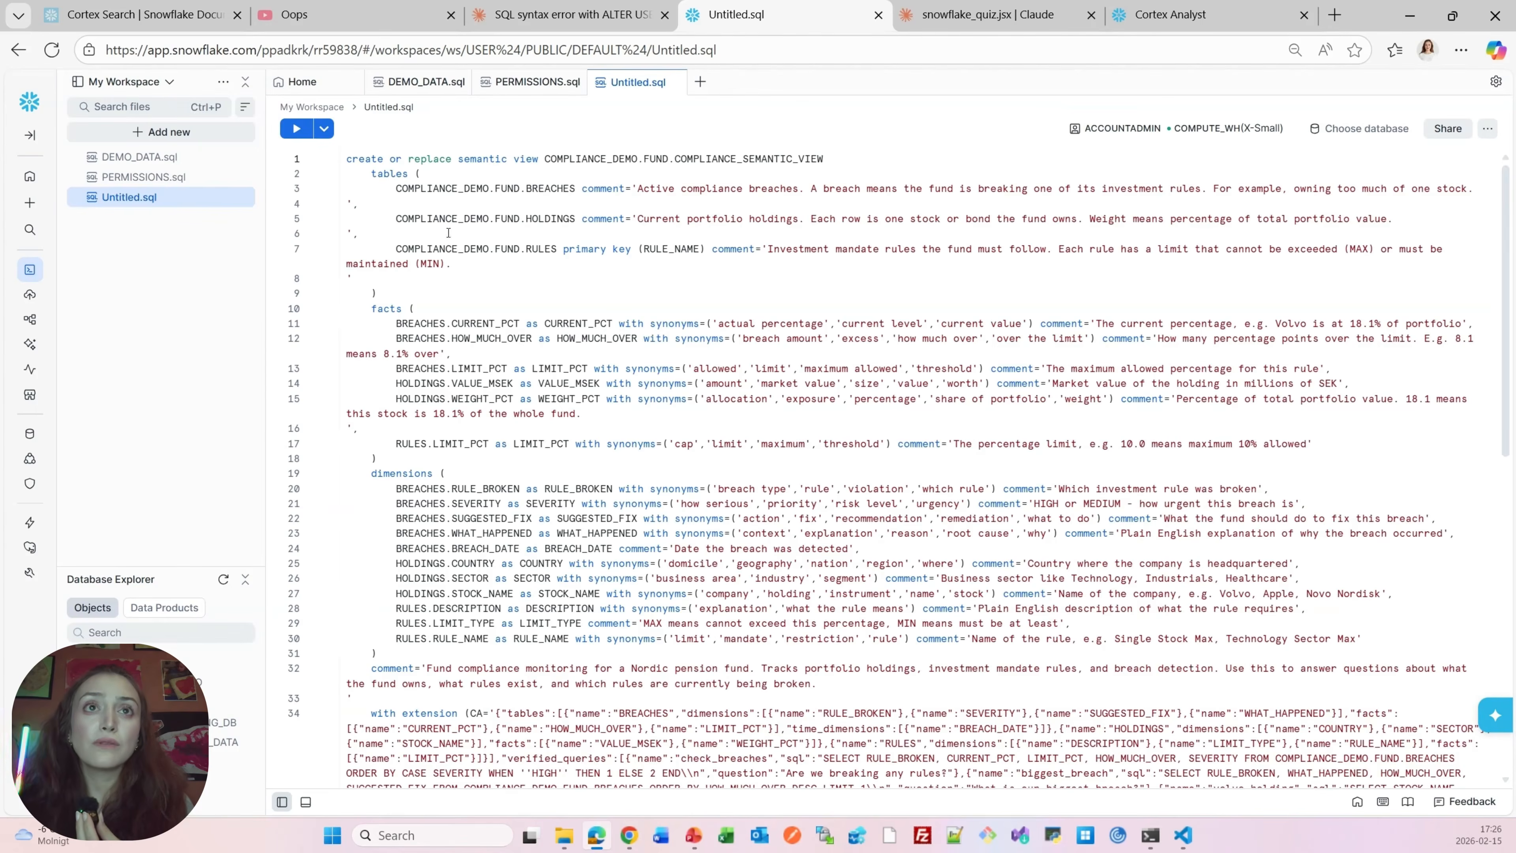
Read through the worksheet's facts, dimensions and extension sections of the semantic view SQL
scroll(504, 431, "down", 2)
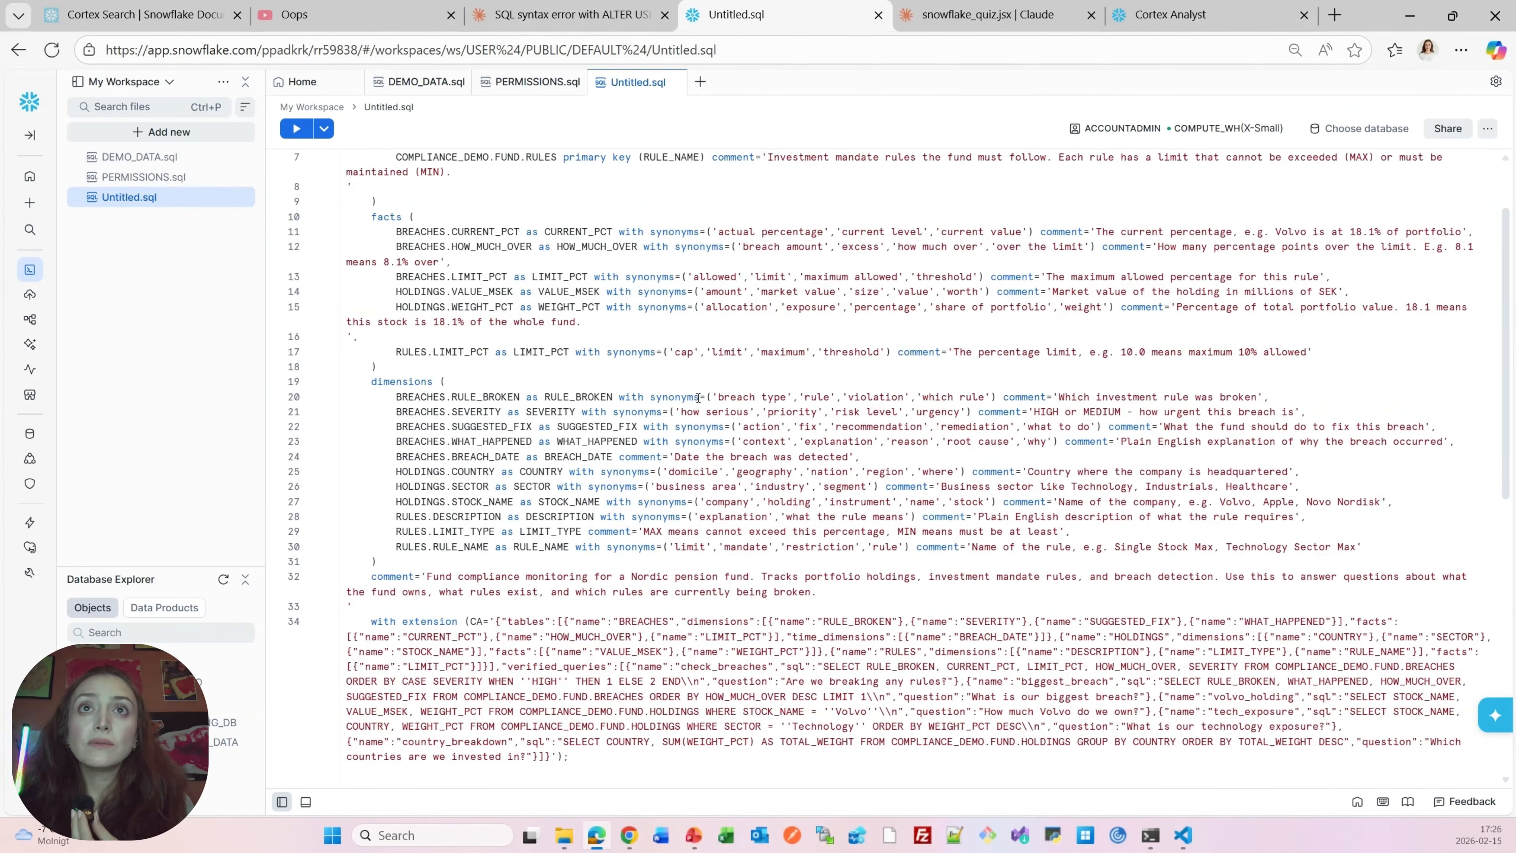
left_click(1040, 398)
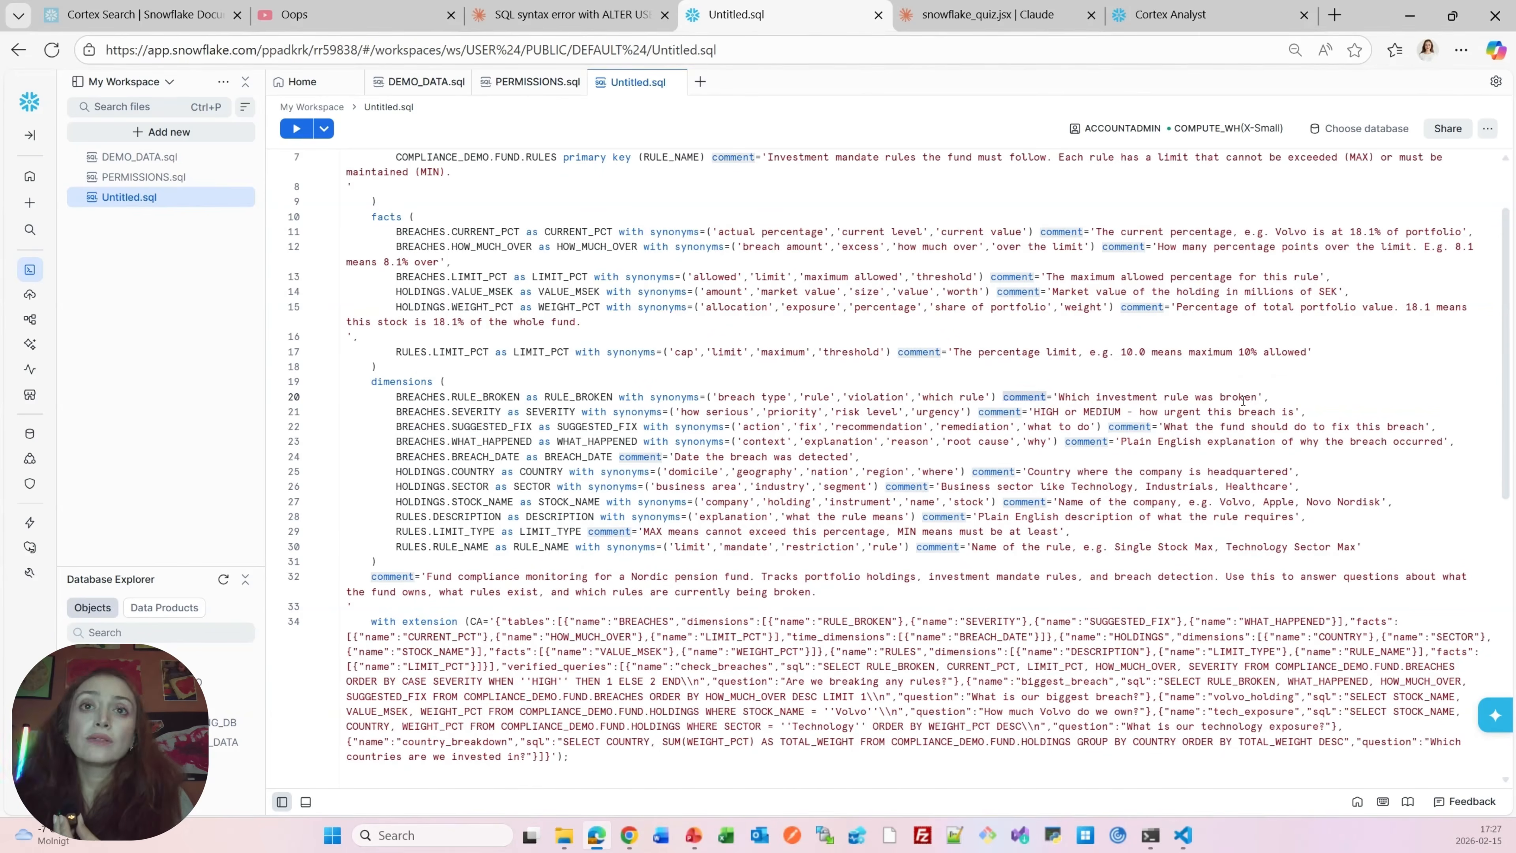
scroll(1214, 341, "down", 4)
scroll(1127, 470, "up", 6)
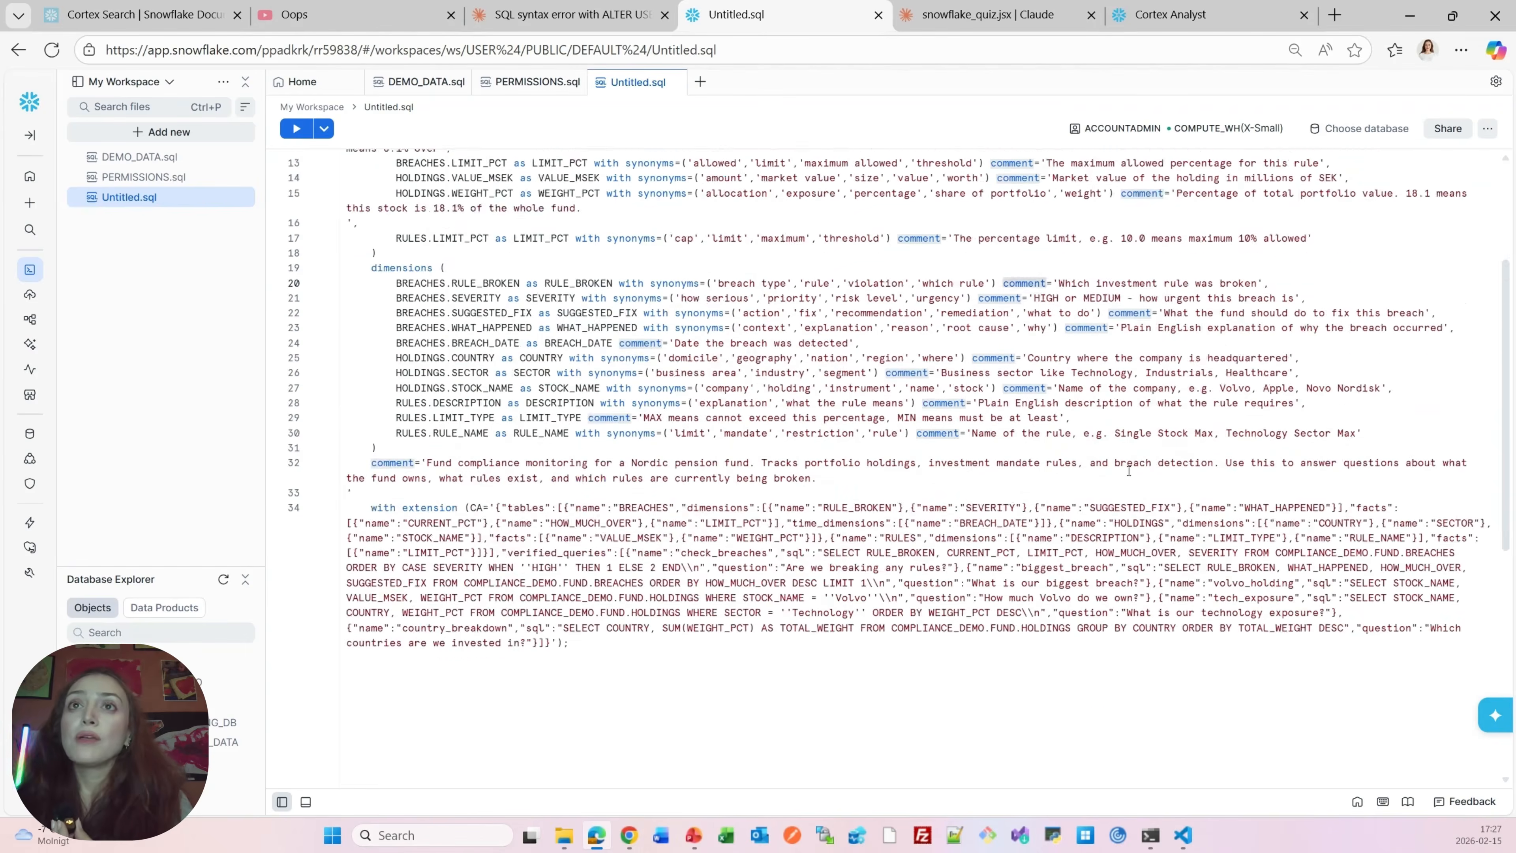